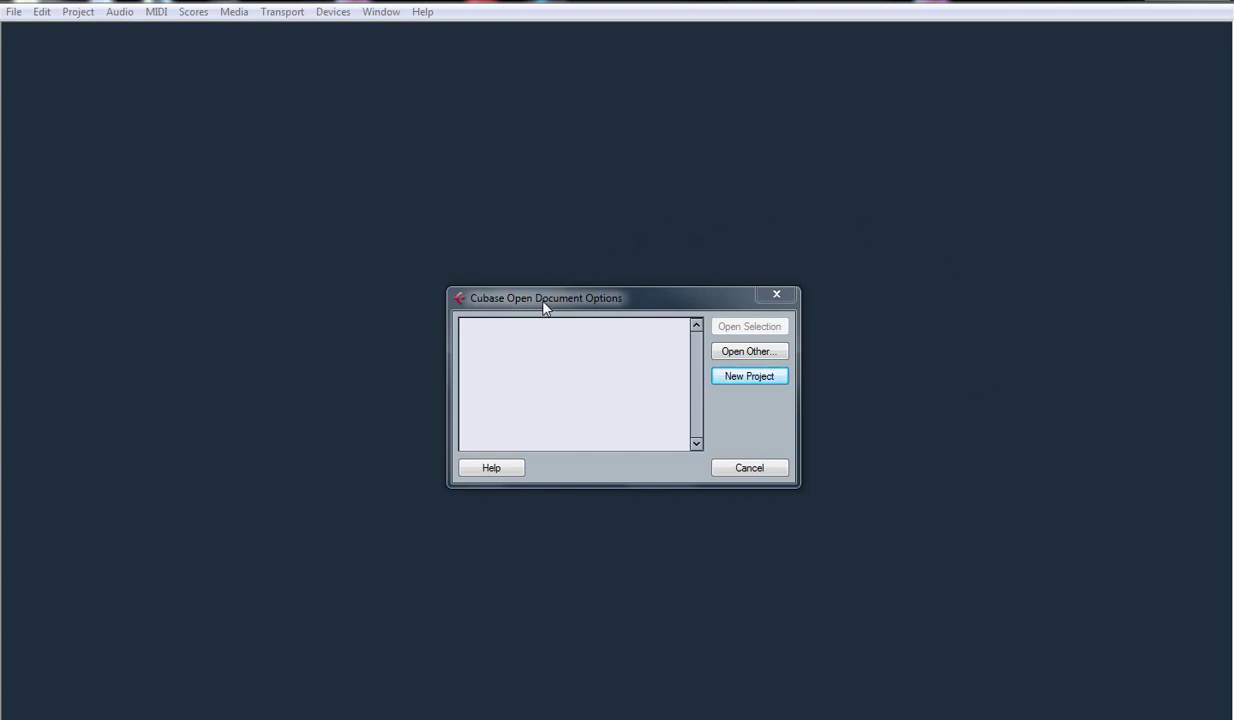
Create a new project from the Empty template with the tutorial folder on drive C as its project folder
{"action": "left_click", "coordinate": [735, 378]}
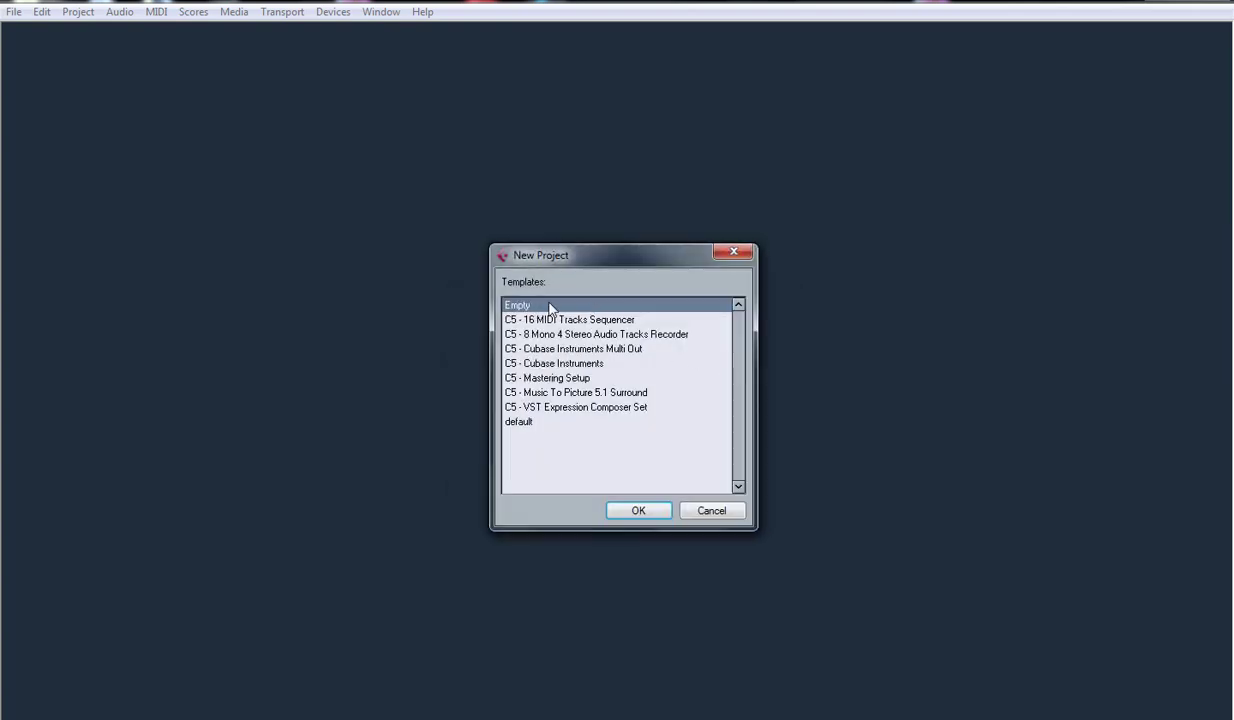
{"action": "double_click", "coordinate": [518, 304]}
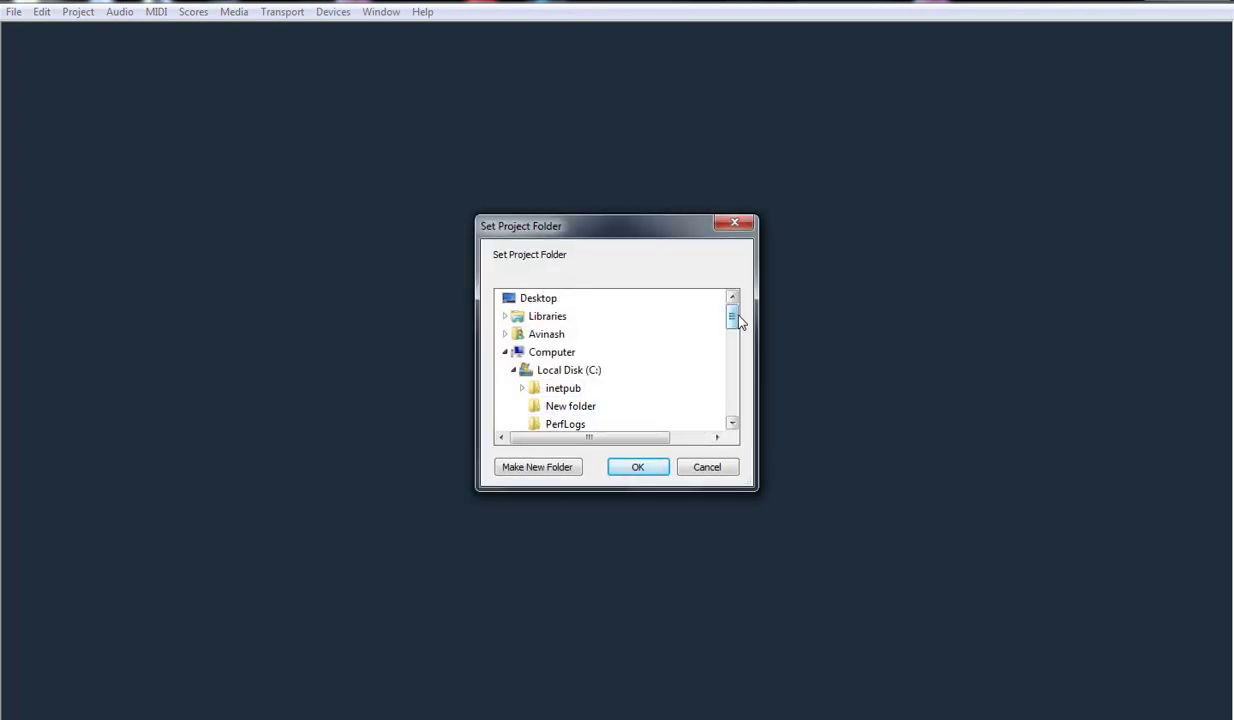
{"action": "left_click_drag", "start_coordinate": [735, 318], "coordinate": [735, 337]}
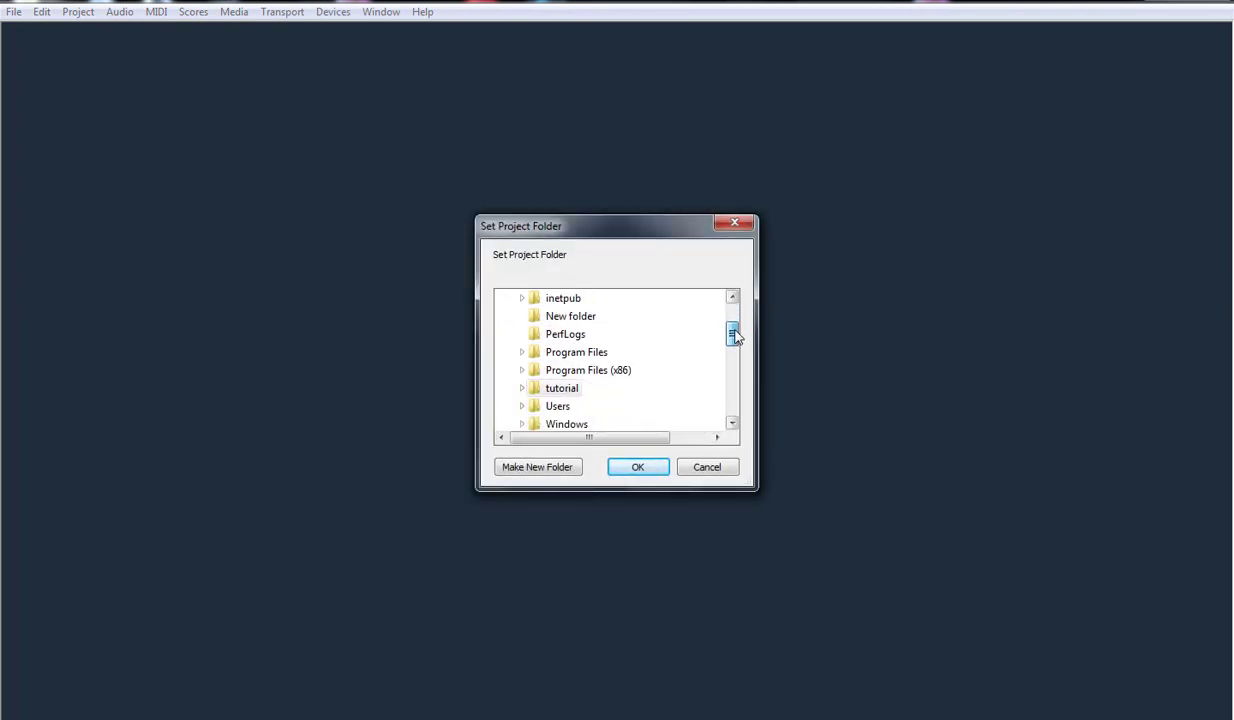
{"action": "left_click", "coordinate": [556, 389]}
{"action": "left_click", "coordinate": [648, 472]}
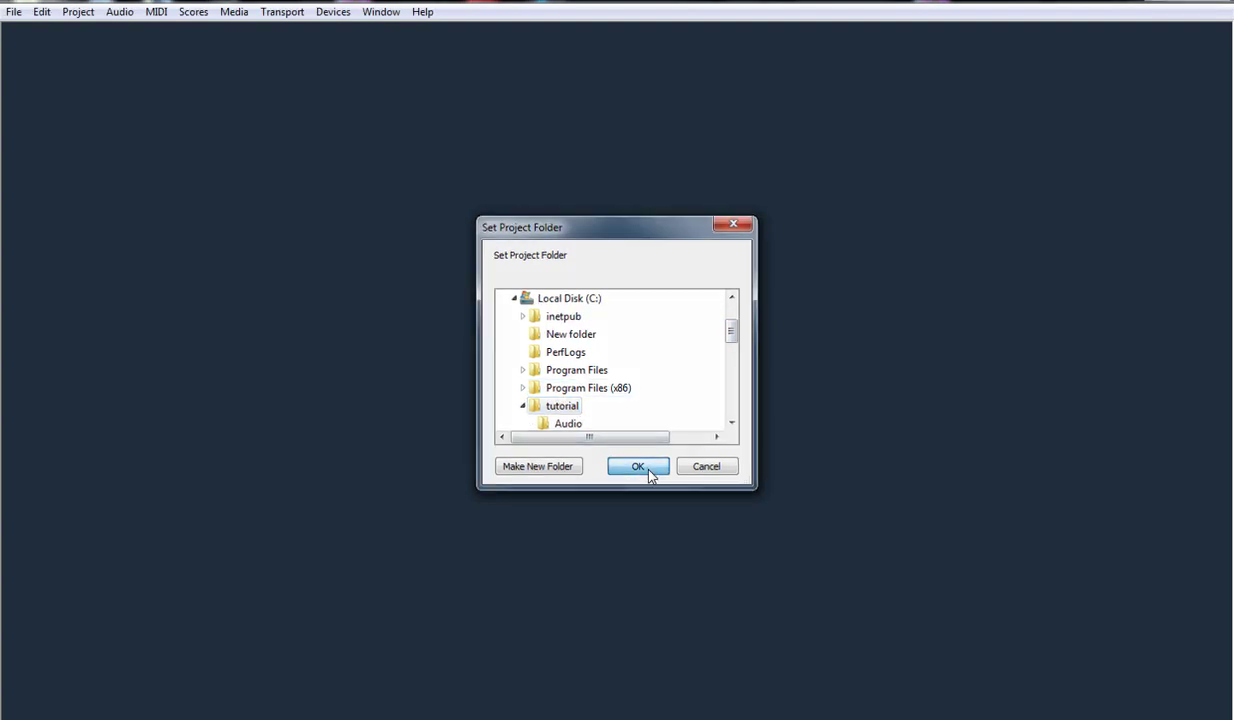
{"action": "double_click", "coordinate": [598, 48]}
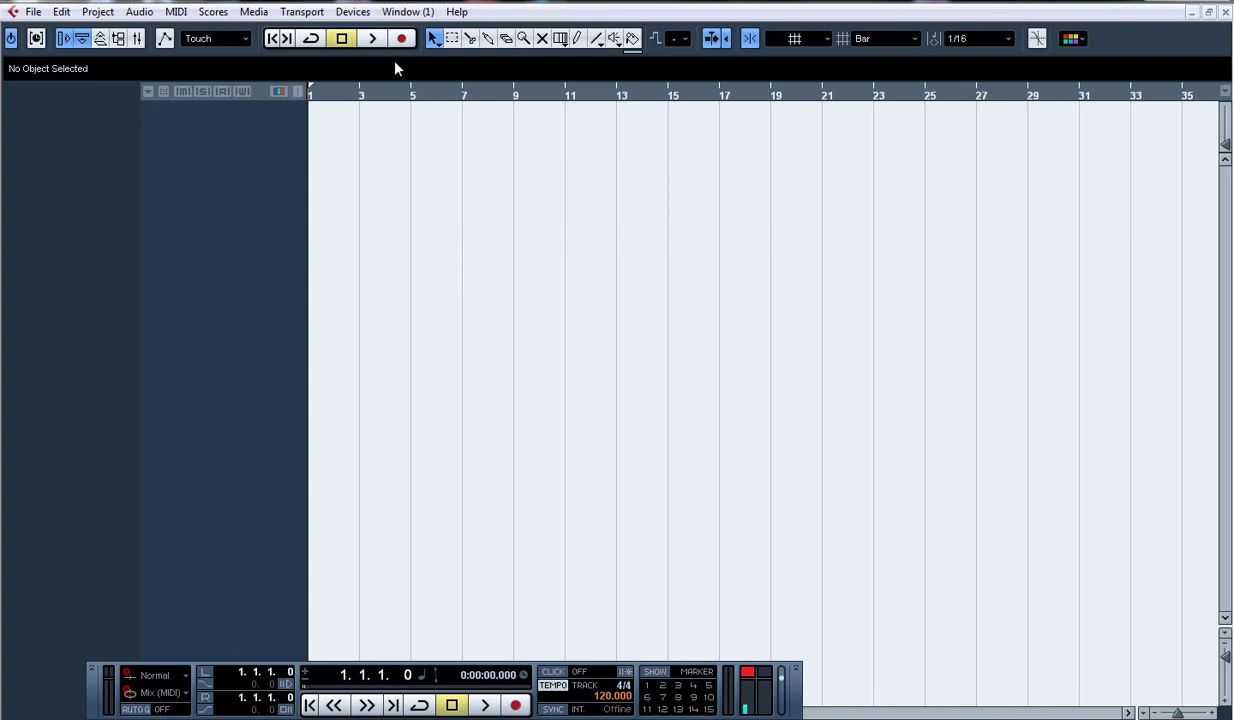
In VST Connections, remove the Stereo In input bus and add one Mono input bus
{"action": "left_click", "coordinate": [352, 12]}
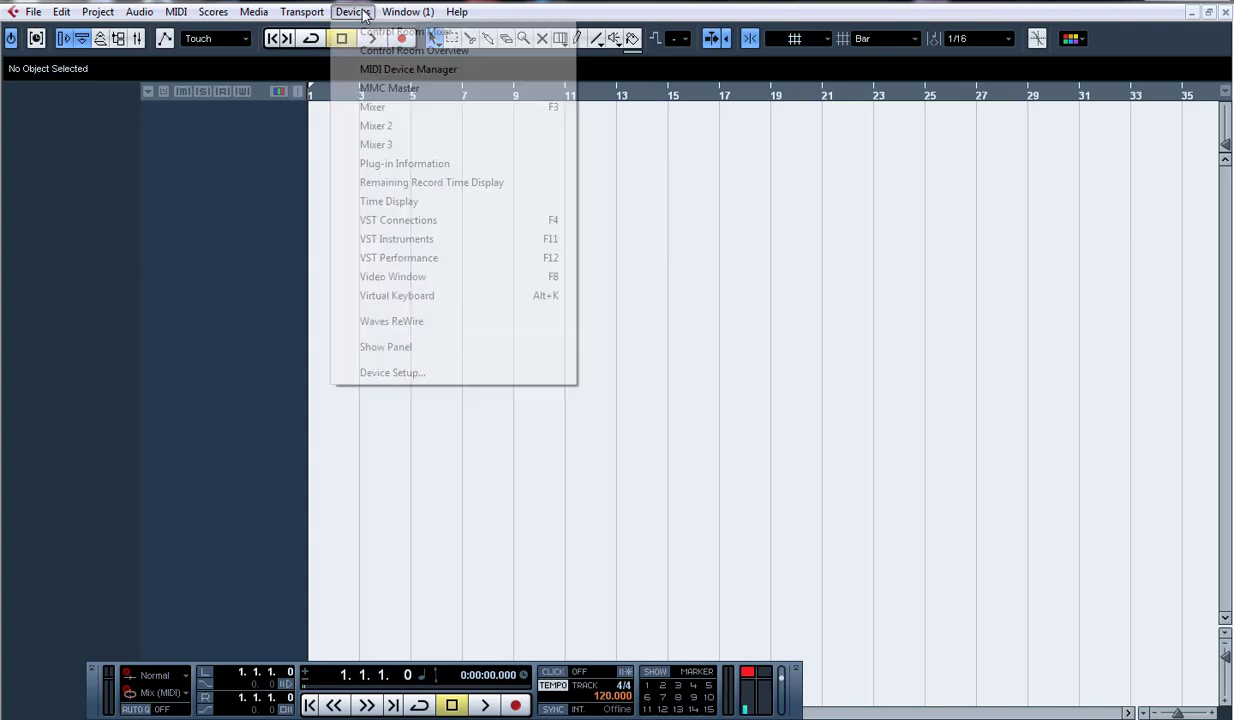
{"action": "left_click", "coordinate": [424, 226]}
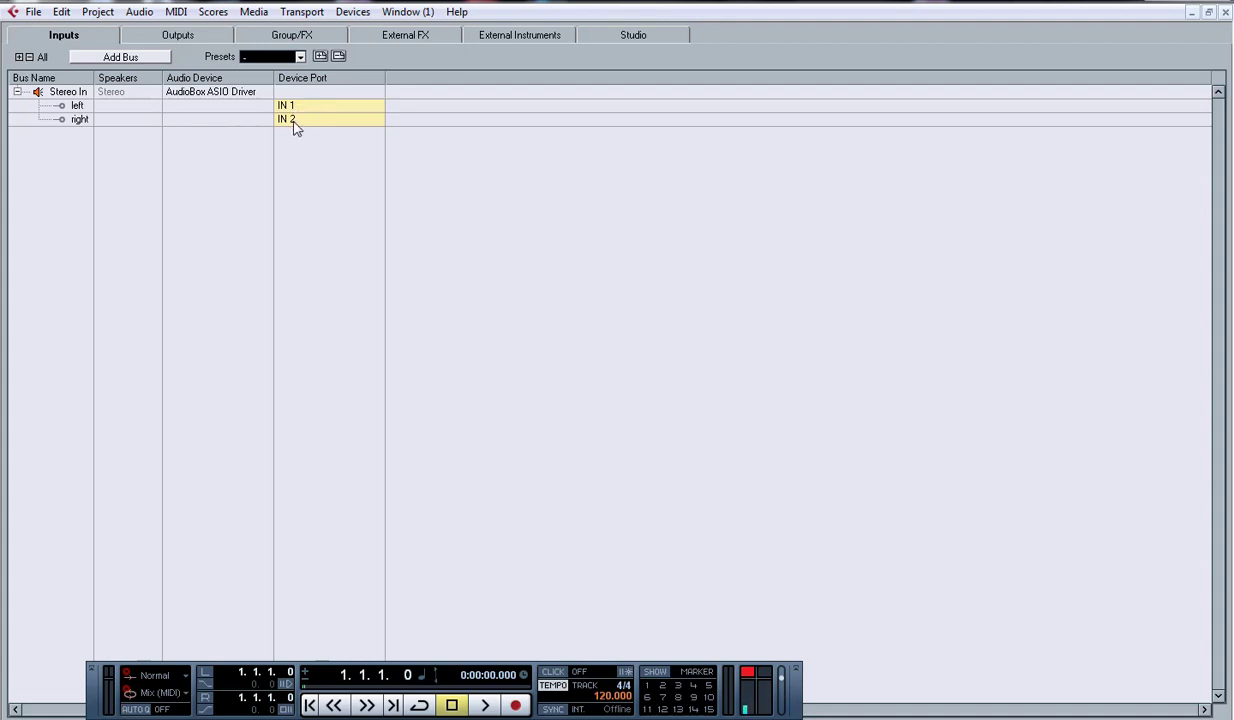
{"action": "right_click", "coordinate": [68, 92]}
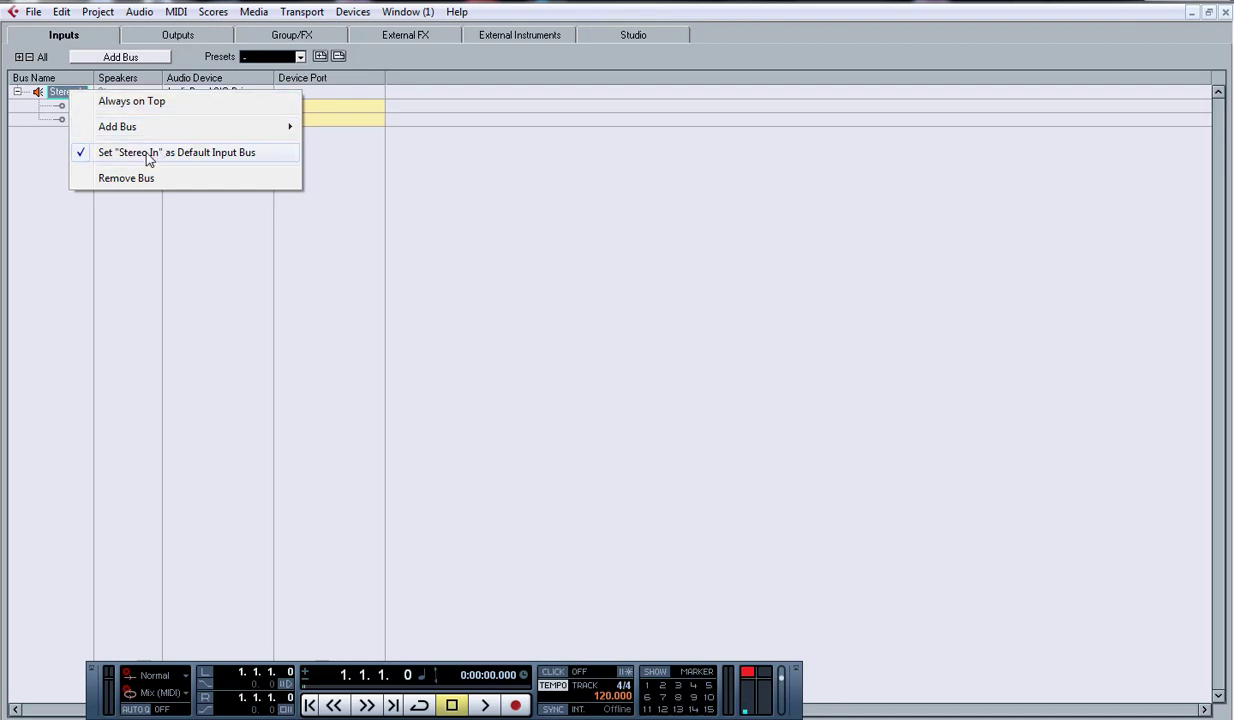
{"action": "left_click", "coordinate": [126, 178]}
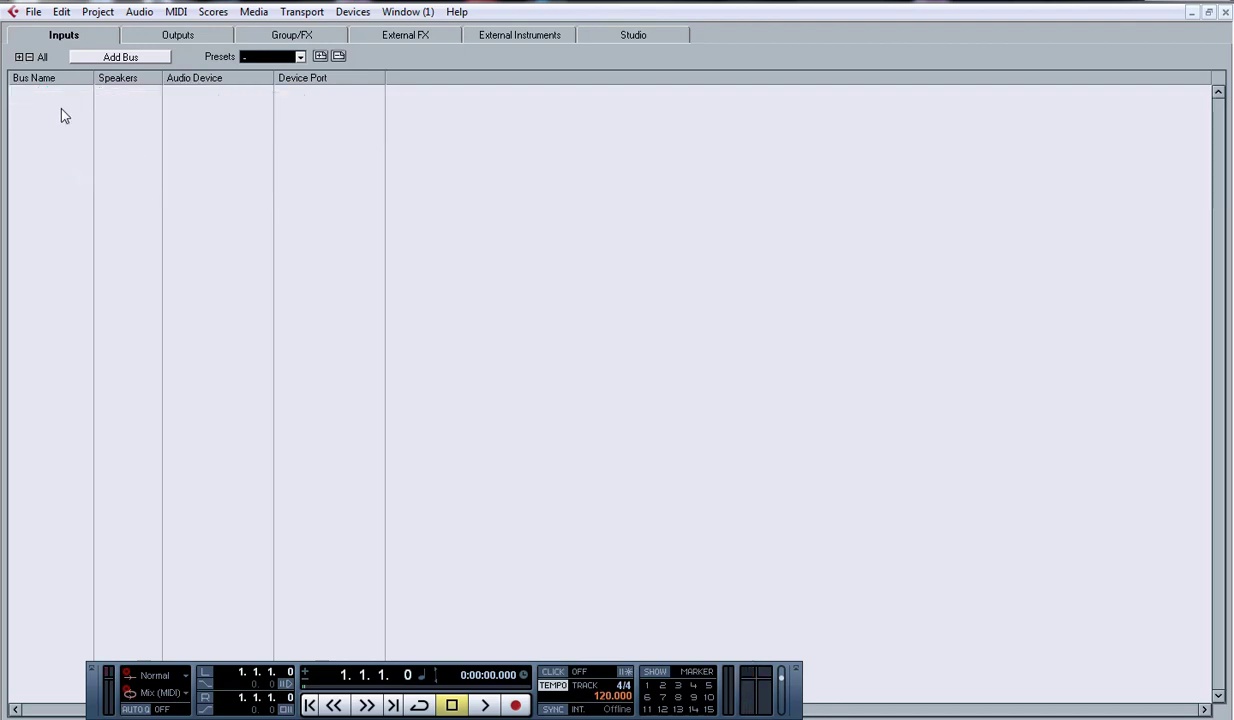
{"action": "left_click", "coordinate": [124, 58]}
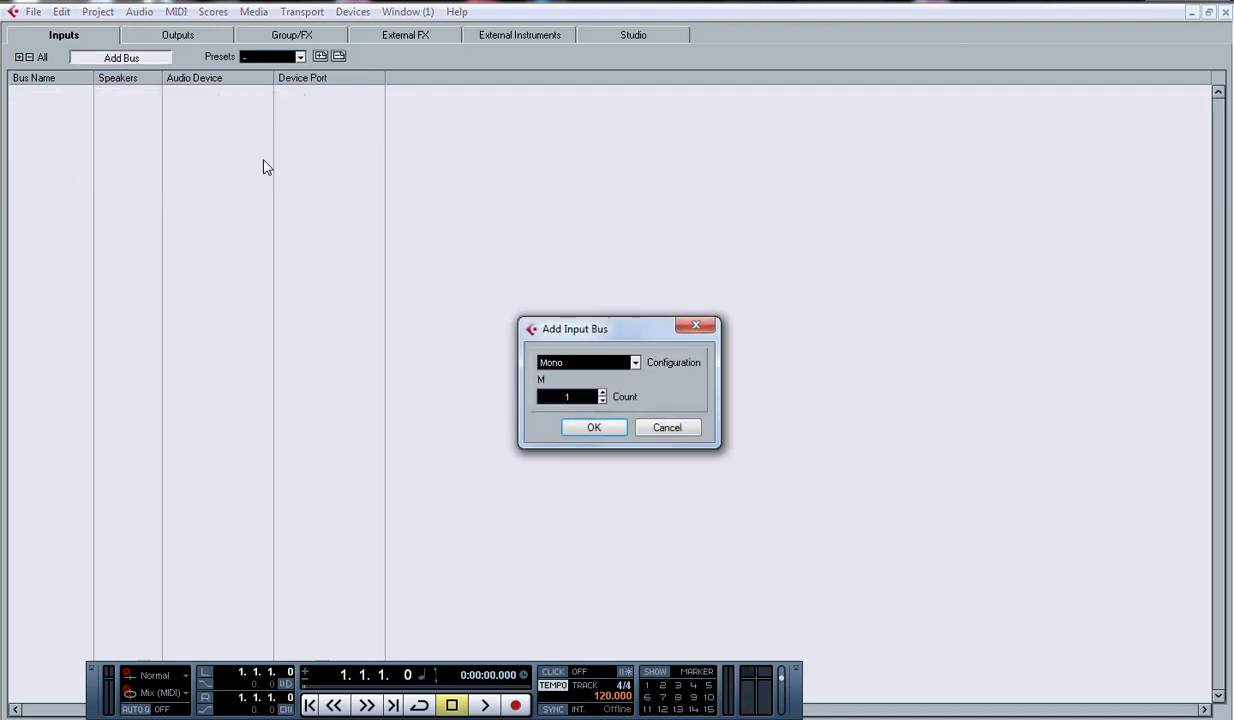
{"action": "left_click", "coordinate": [605, 428]}
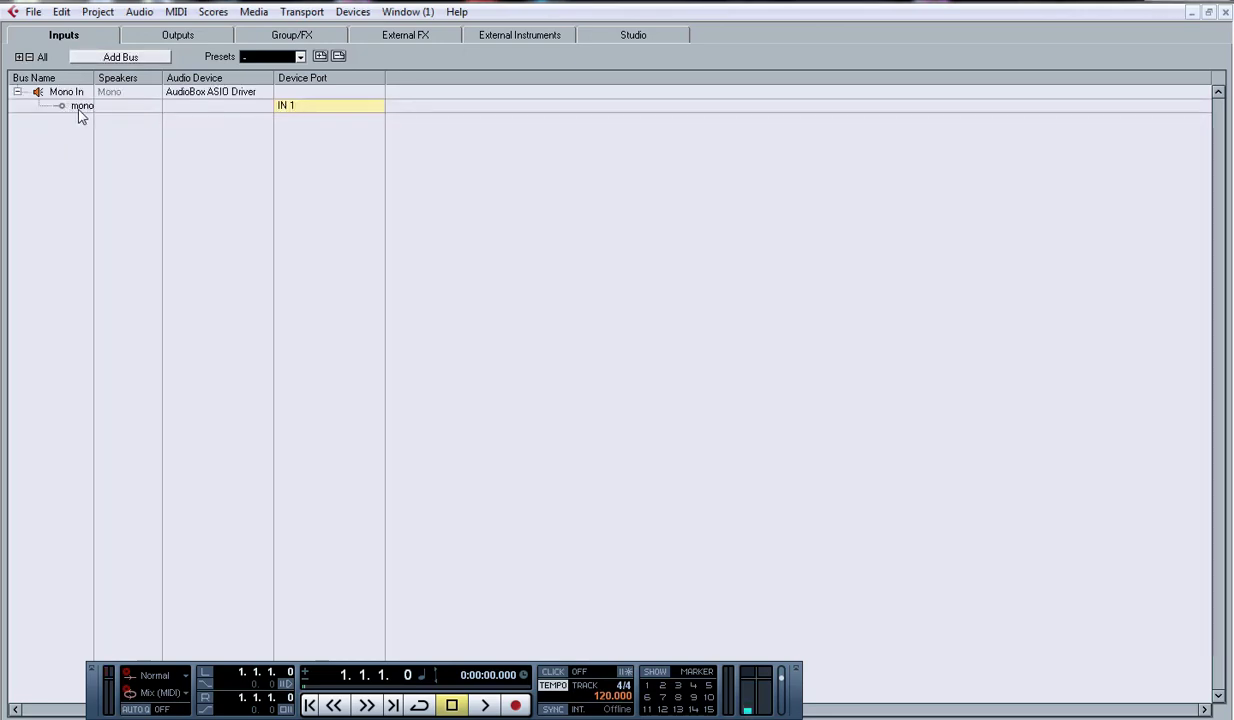
Switch the mono input bus's device port to IN 2 and back to IN 1
{"action": "left_click", "coordinate": [298, 111]}
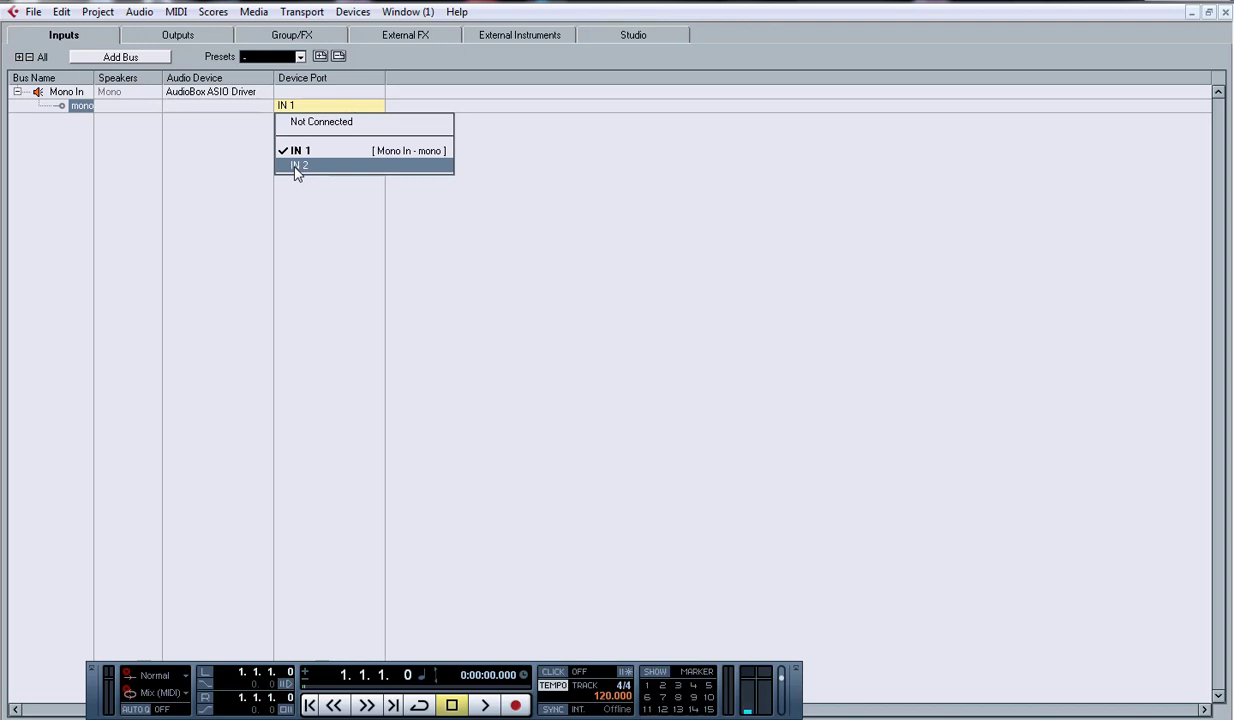
{"action": "left_click", "coordinate": [298, 167]}
{"action": "left_click", "coordinate": [305, 108]}
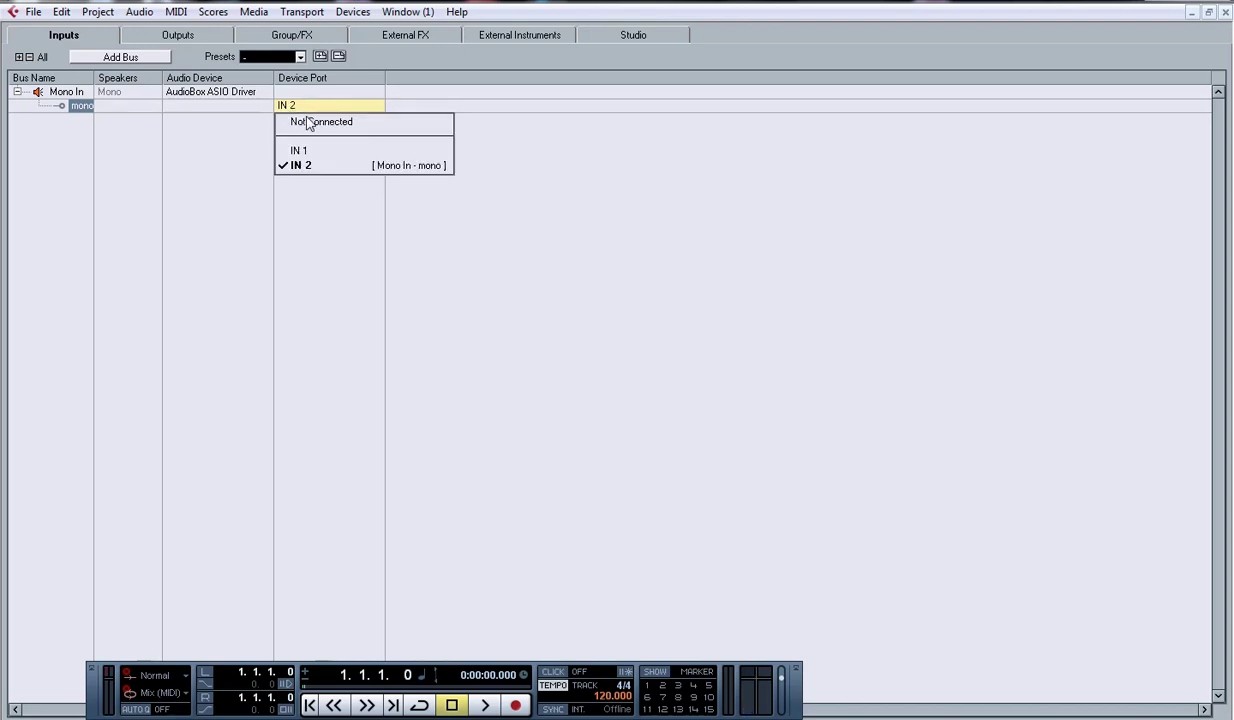
{"action": "left_click", "coordinate": [305, 141]}
{"action": "left_click", "coordinate": [303, 106]}
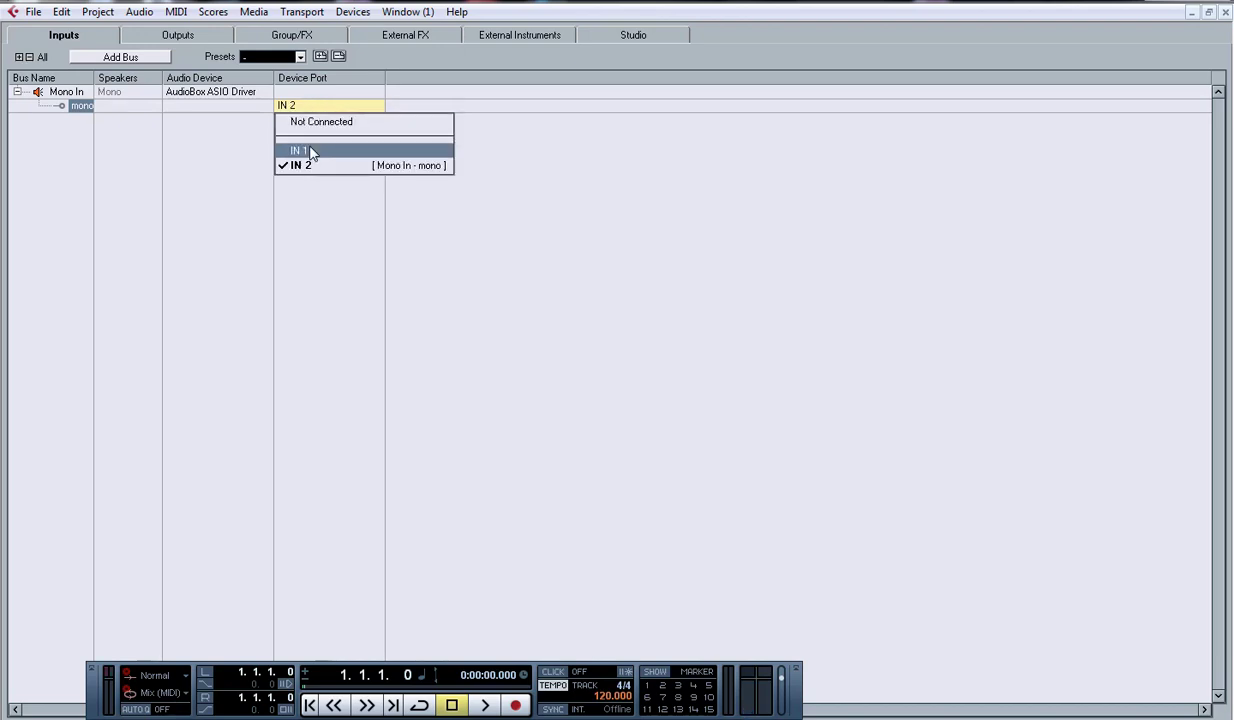
{"action": "left_click", "coordinate": [311, 151]}
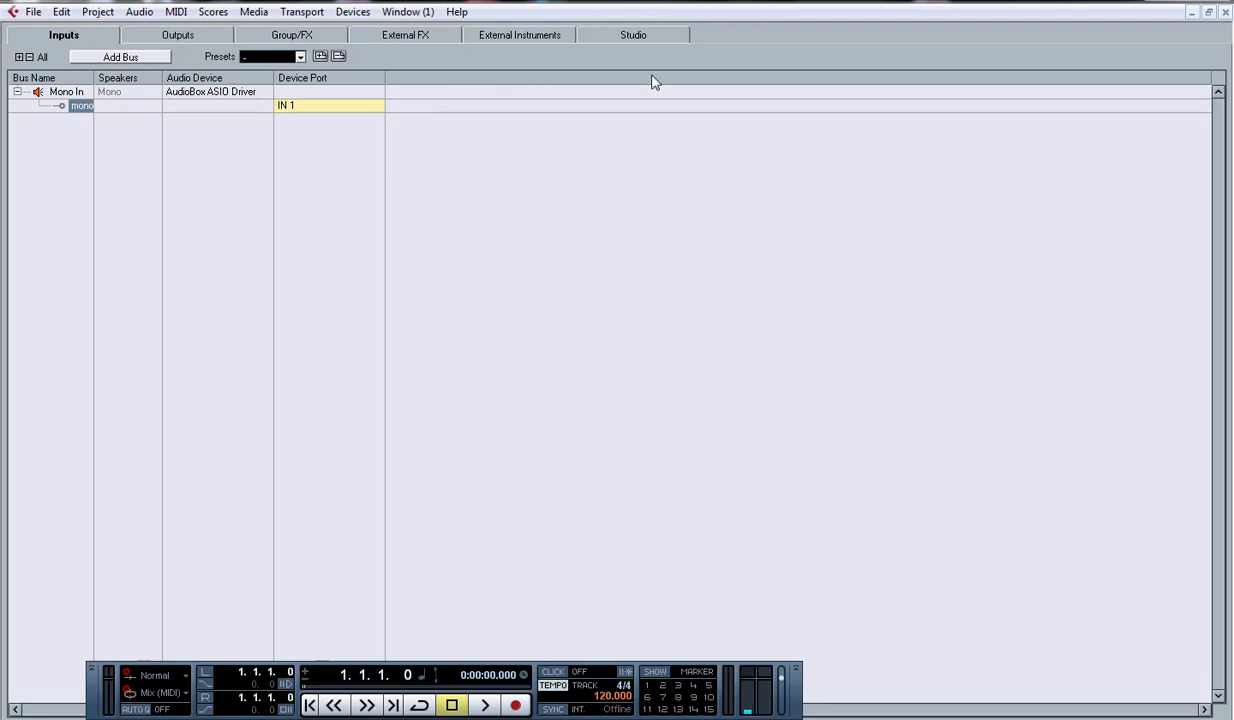
Close VST Connections, add one mono audio track to the project and increase its height
{"action": "left_click", "coordinate": [1225, 14]}
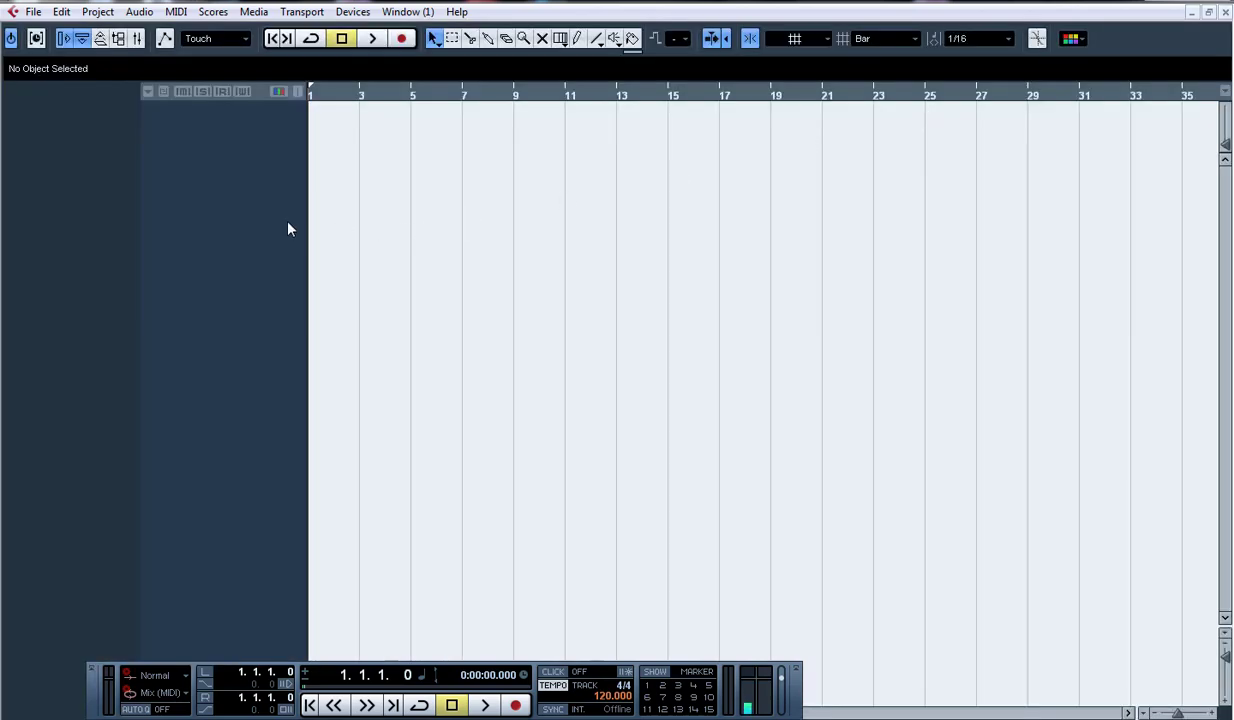
{"action": "right_click", "coordinate": [224, 133]}
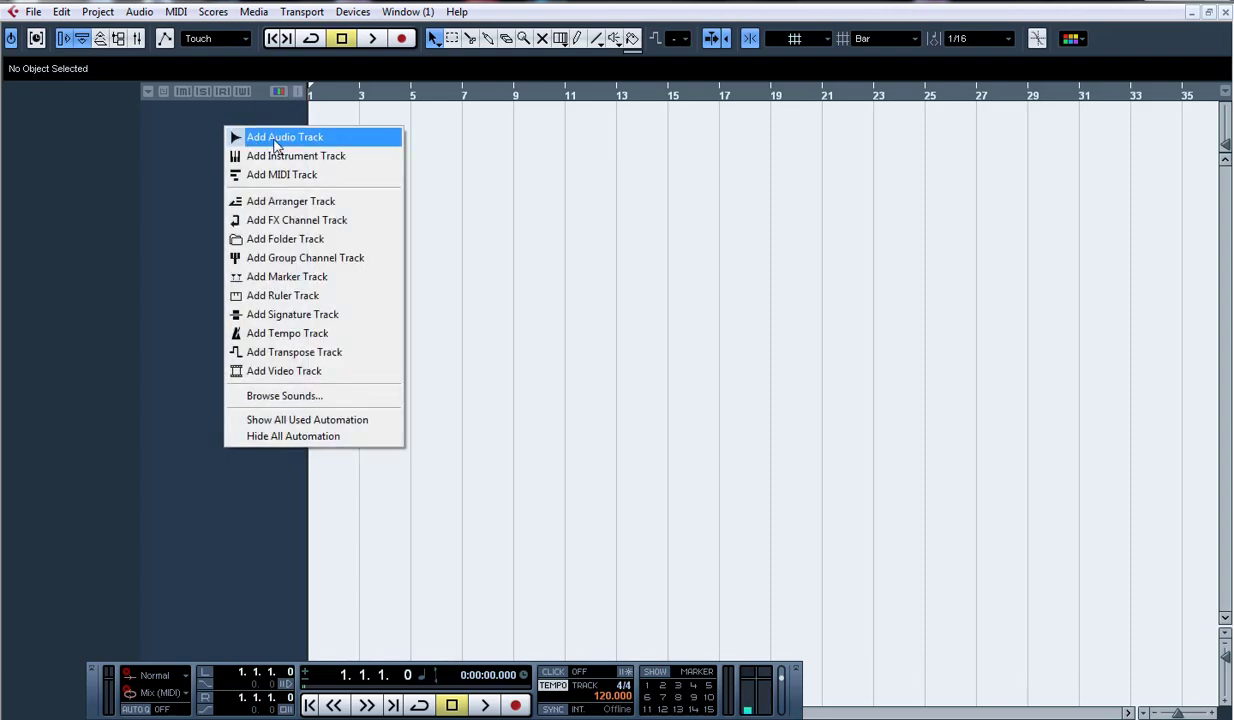
{"action": "left_click", "coordinate": [297, 136]}
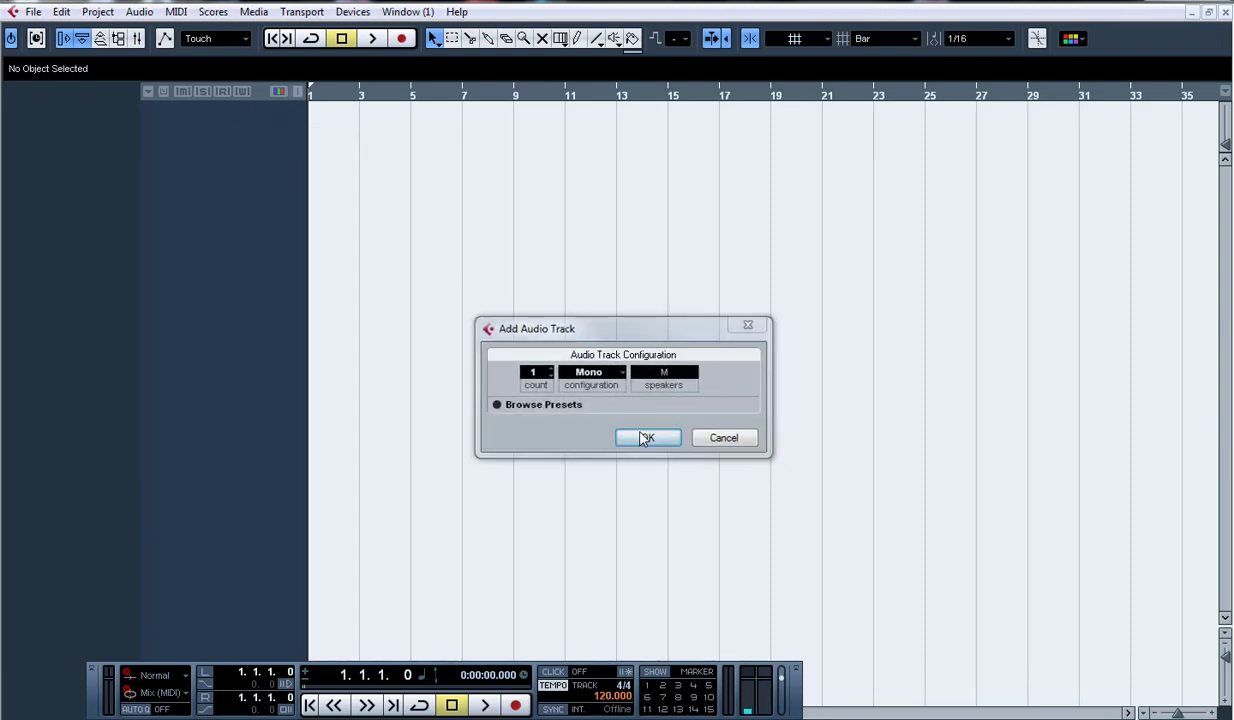
{"action": "left_click", "coordinate": [645, 436]}
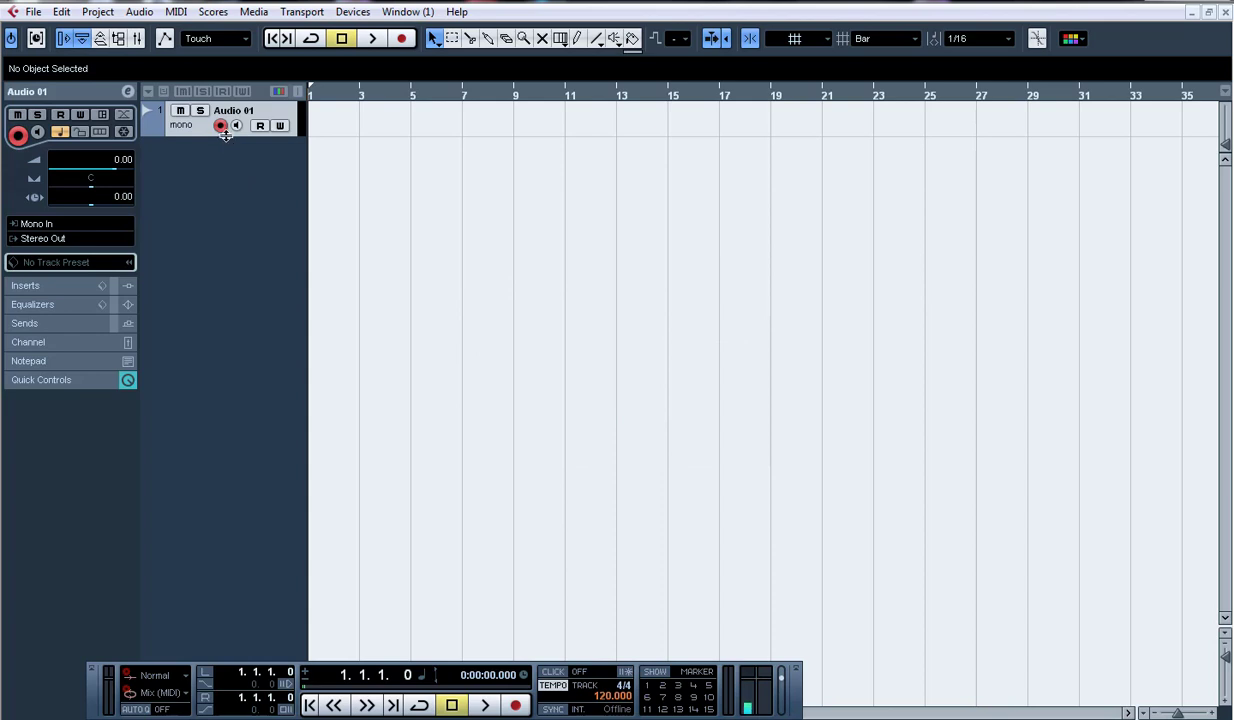
{"action": "left_click_drag", "start_coordinate": [227, 136], "coordinate": [230, 186]}
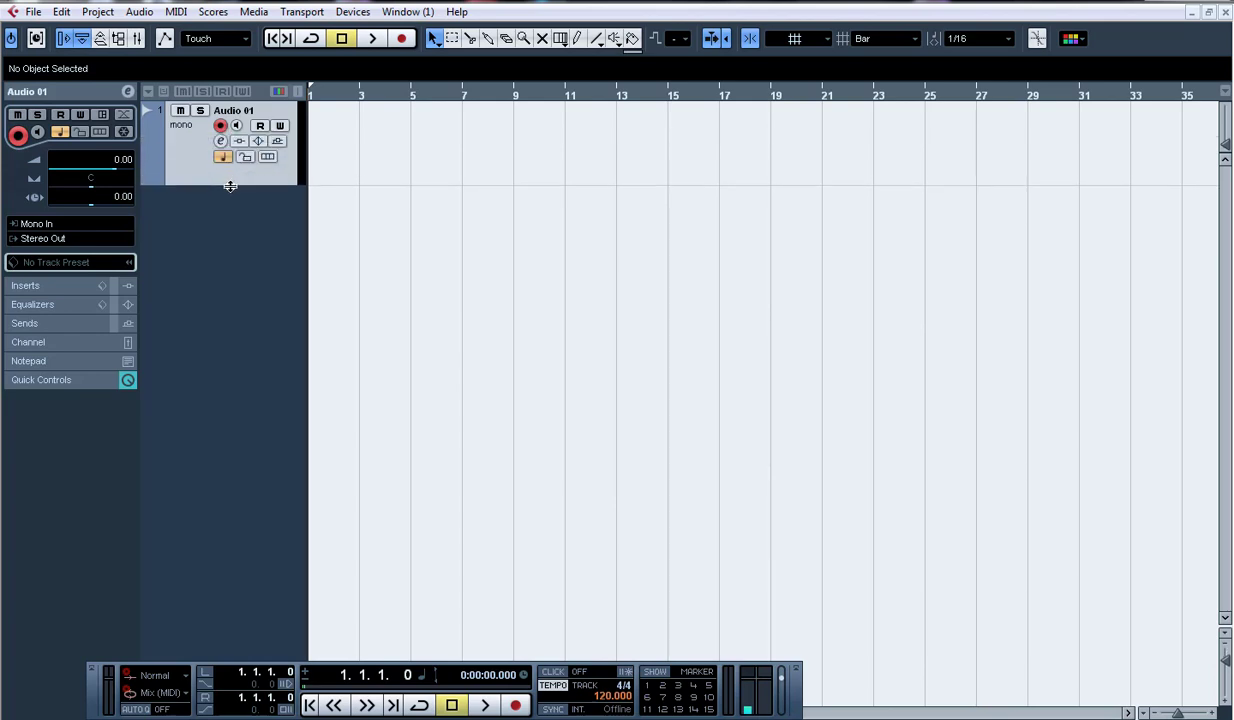
{"action": "left_click", "coordinate": [81, 233]}
{"action": "left_click", "coordinate": [156, 235]}
Open the Mixer and extend it to show the insert slots of all channels
{"action": "left_click", "coordinate": [366, 14]}
{"action": "left_click", "coordinate": [500, 104]}
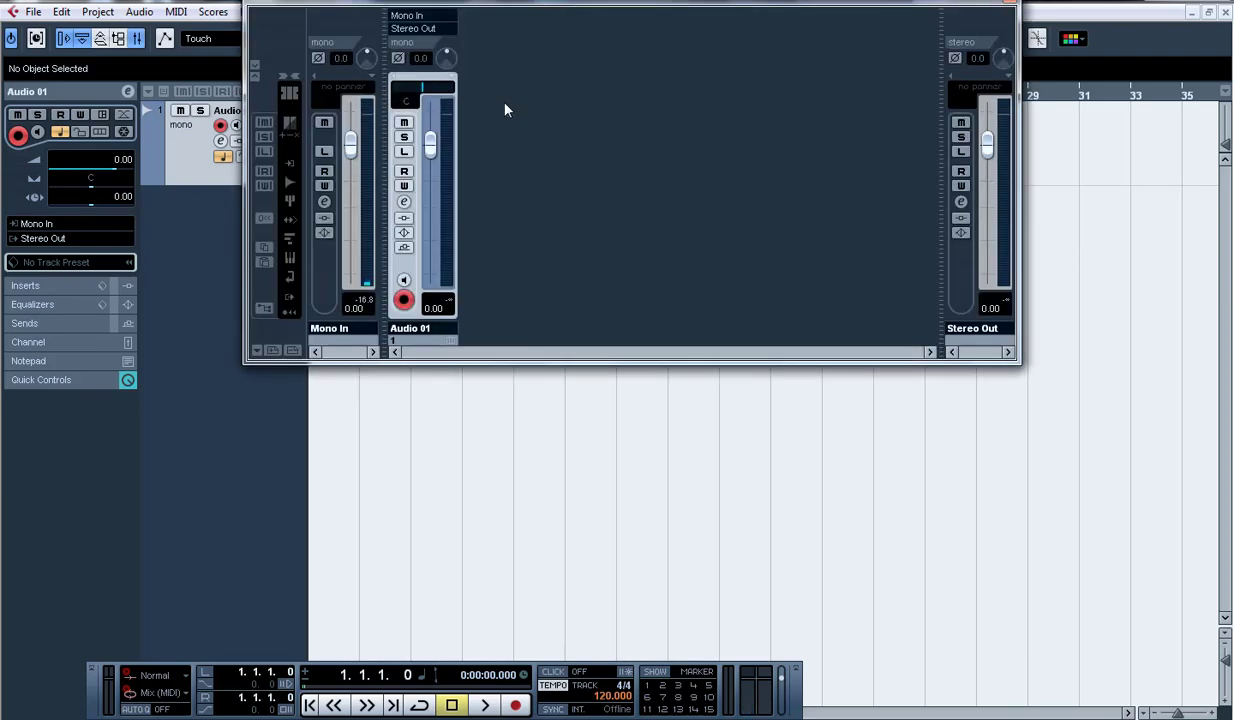
{"action": "left_click_drag", "start_coordinate": [475, 8], "coordinate": [465, 108]}
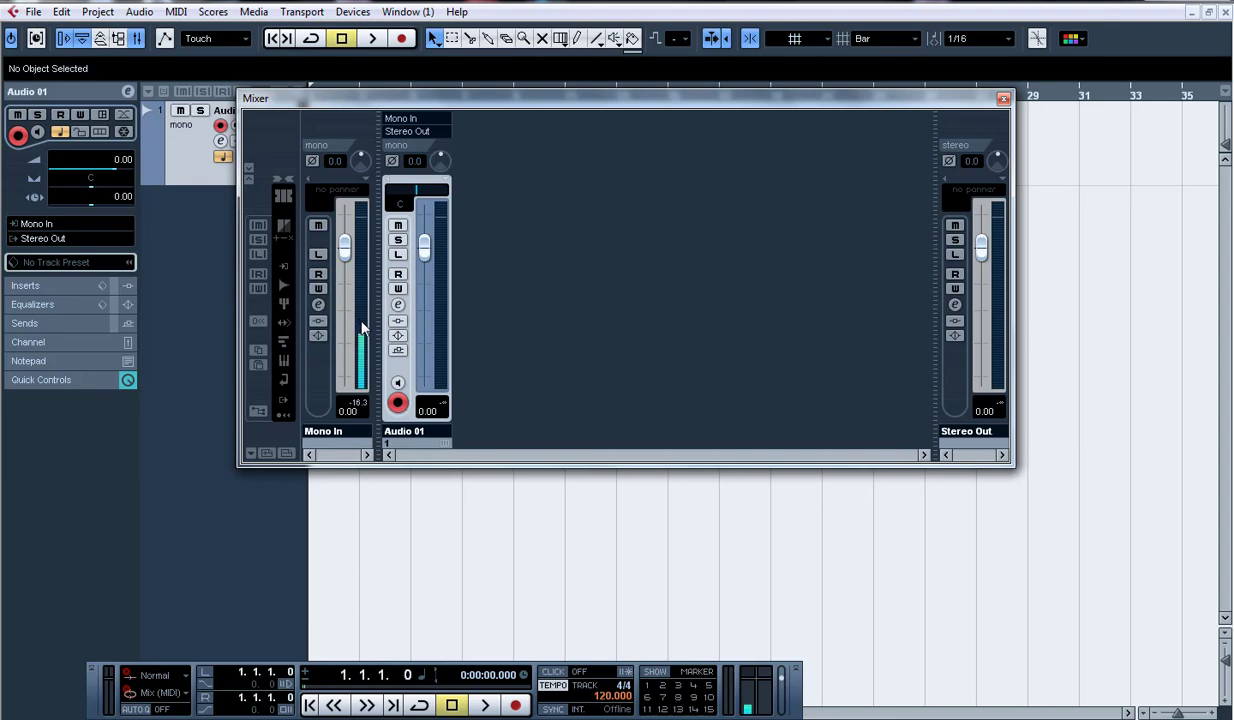
{"action": "left_click", "coordinate": [247, 170]}
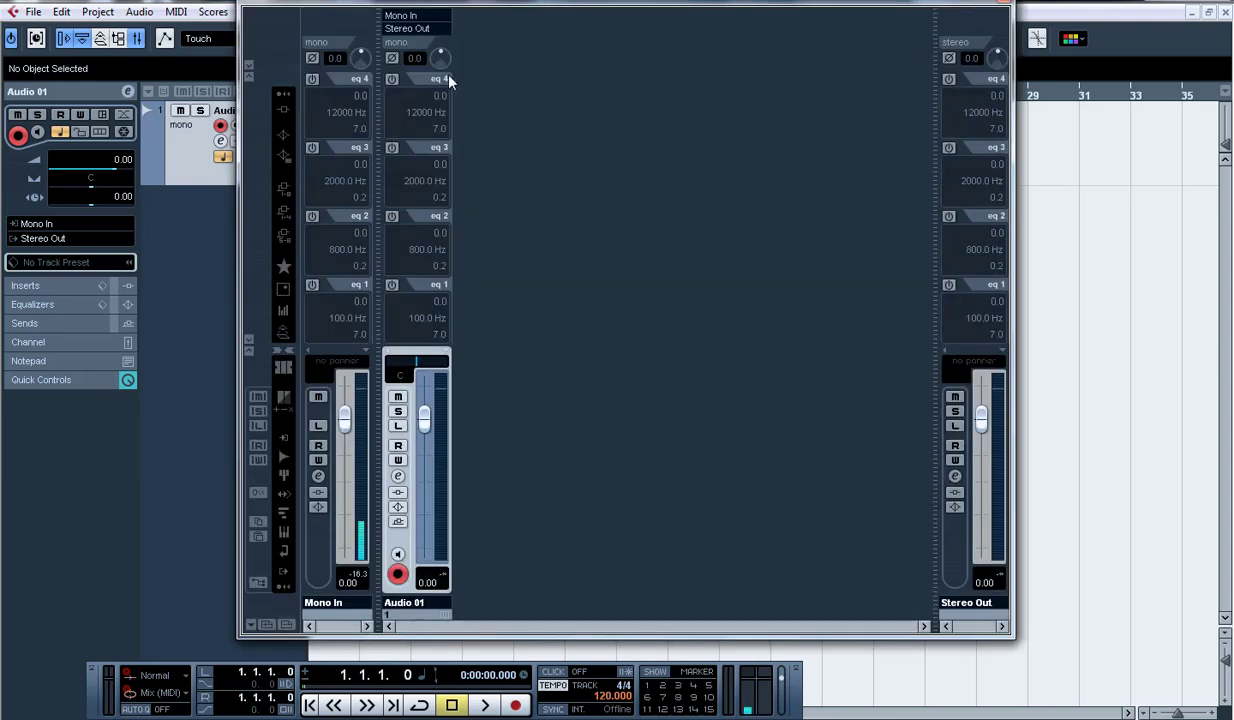
{"action": "left_click", "coordinate": [283, 116]}
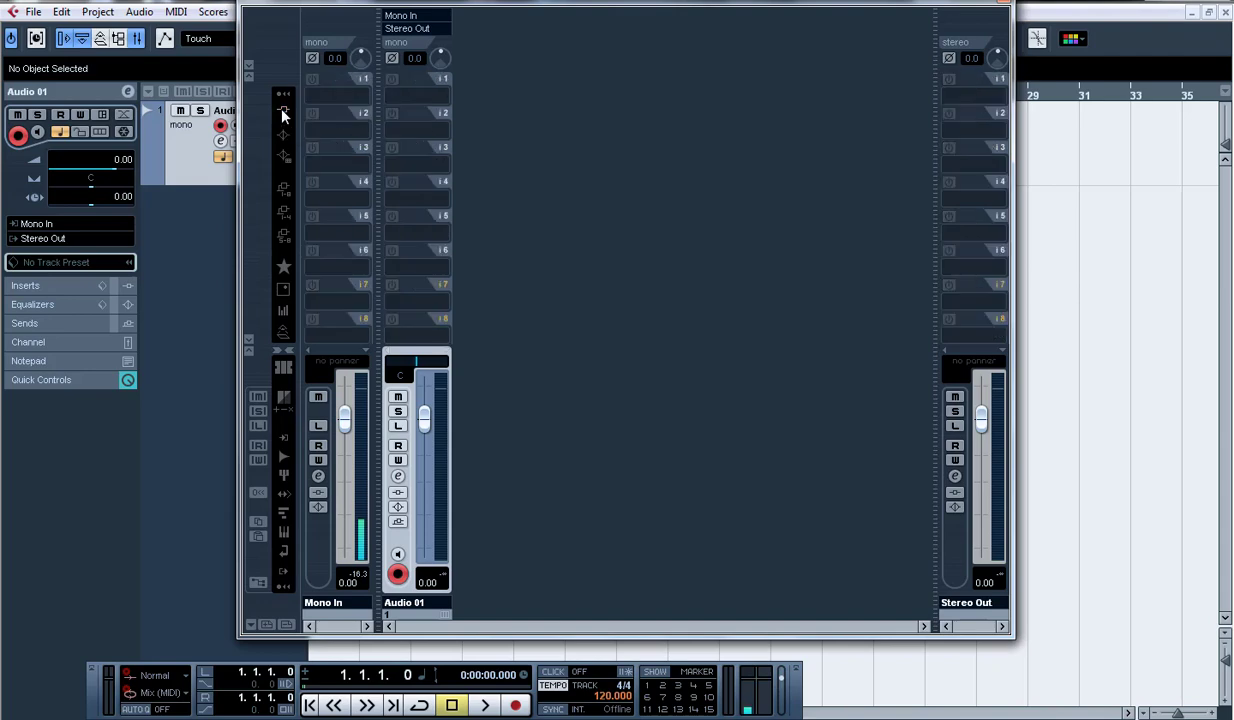
Load the PuigChild 660 Mono dynamics plug-in into the first insert slot of the Mono In channel
{"action": "left_click", "coordinate": [342, 103]}
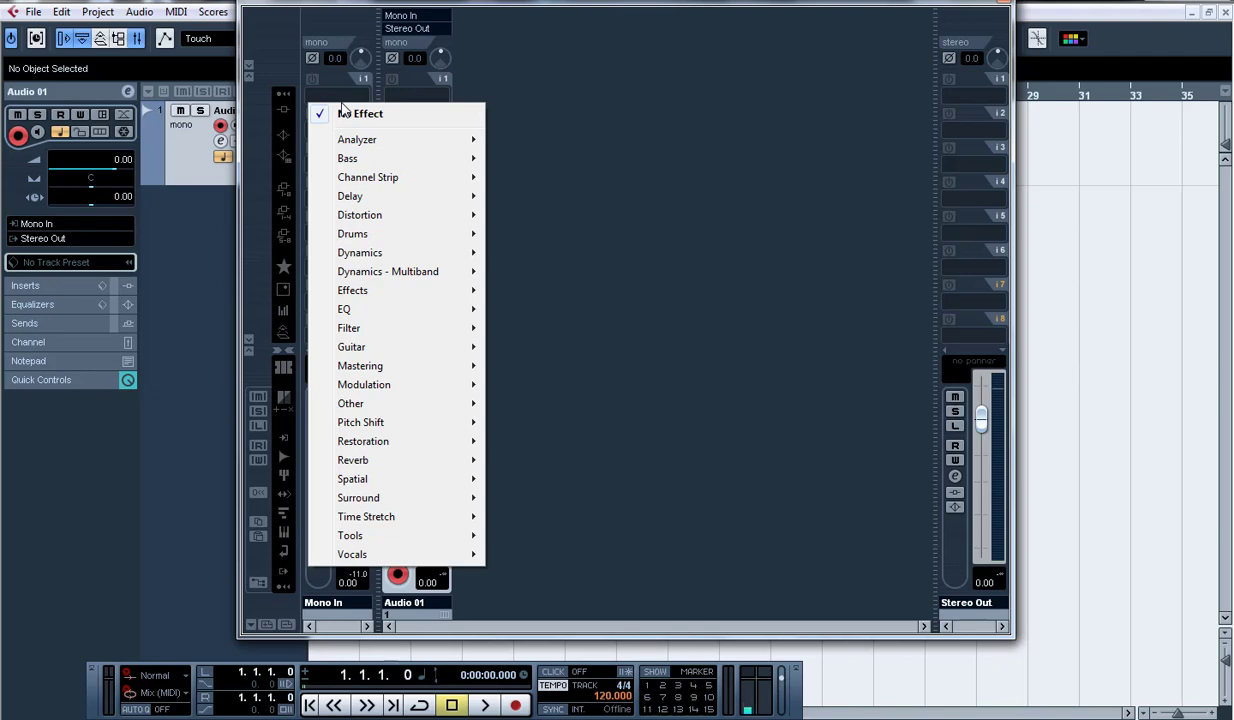
{"action": "mouse_move", "coordinate": [365, 256]}
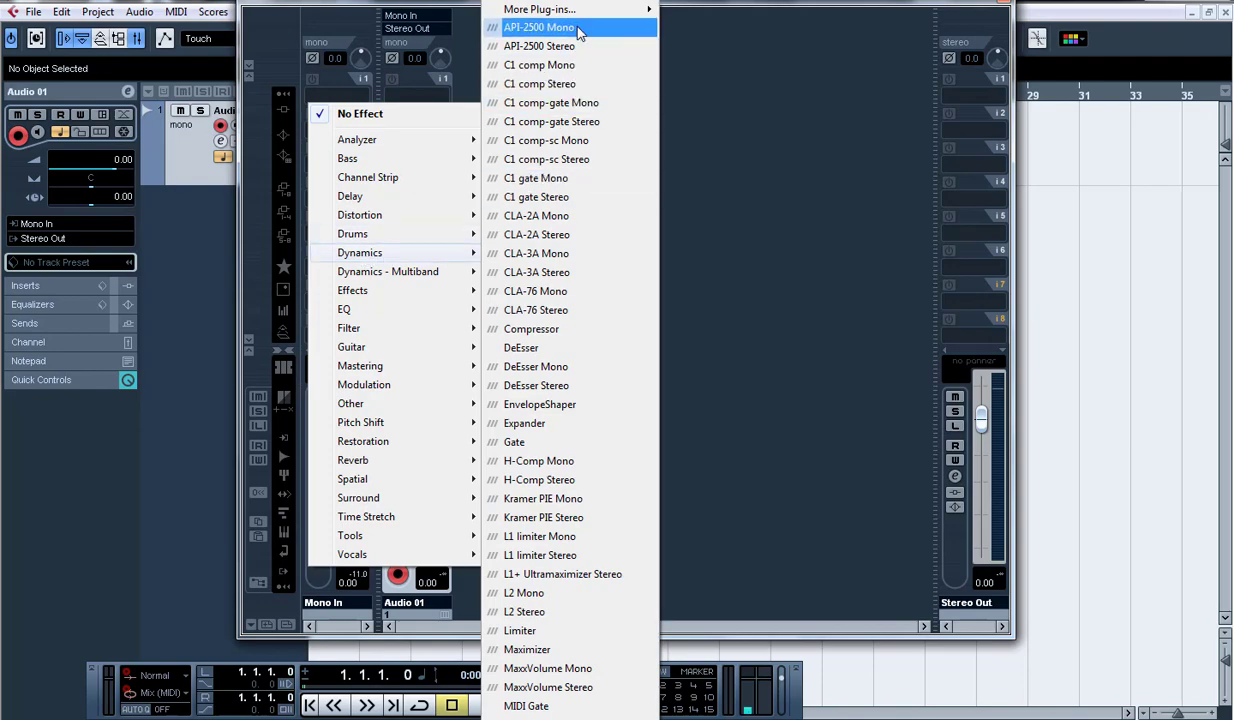
{"action": "mouse_move", "coordinate": [587, 11]}
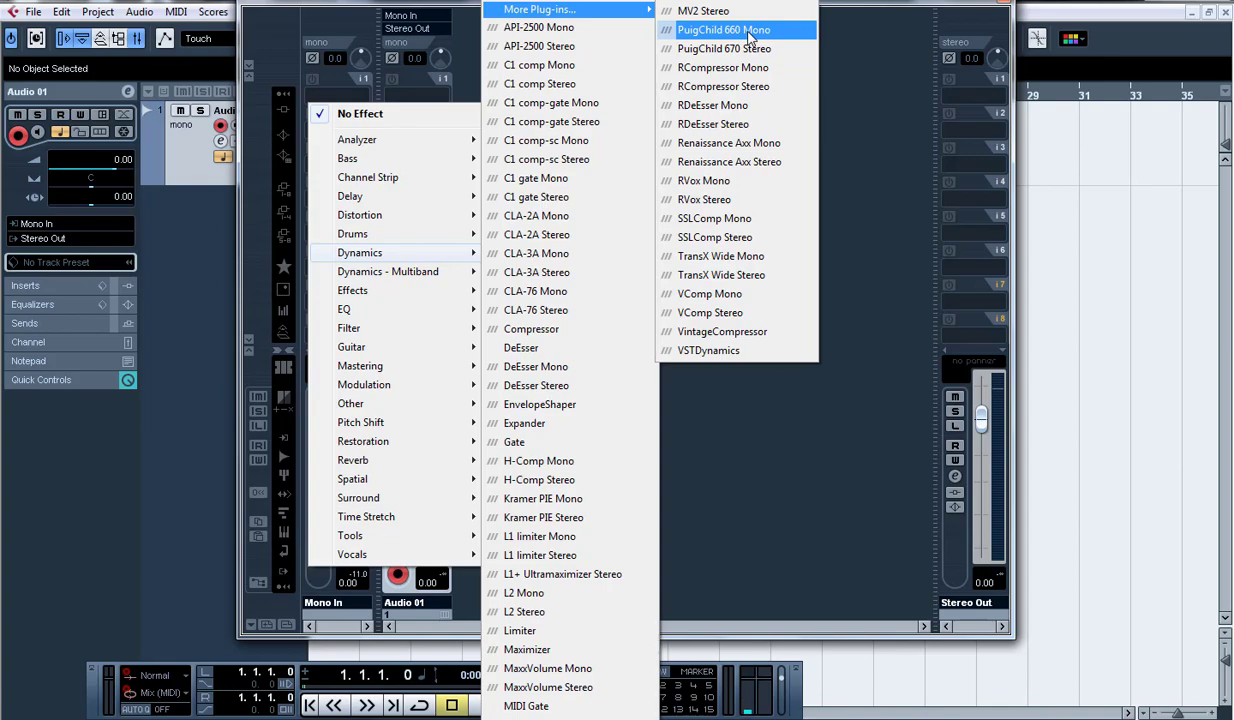
{"action": "left_click", "coordinate": [748, 32]}
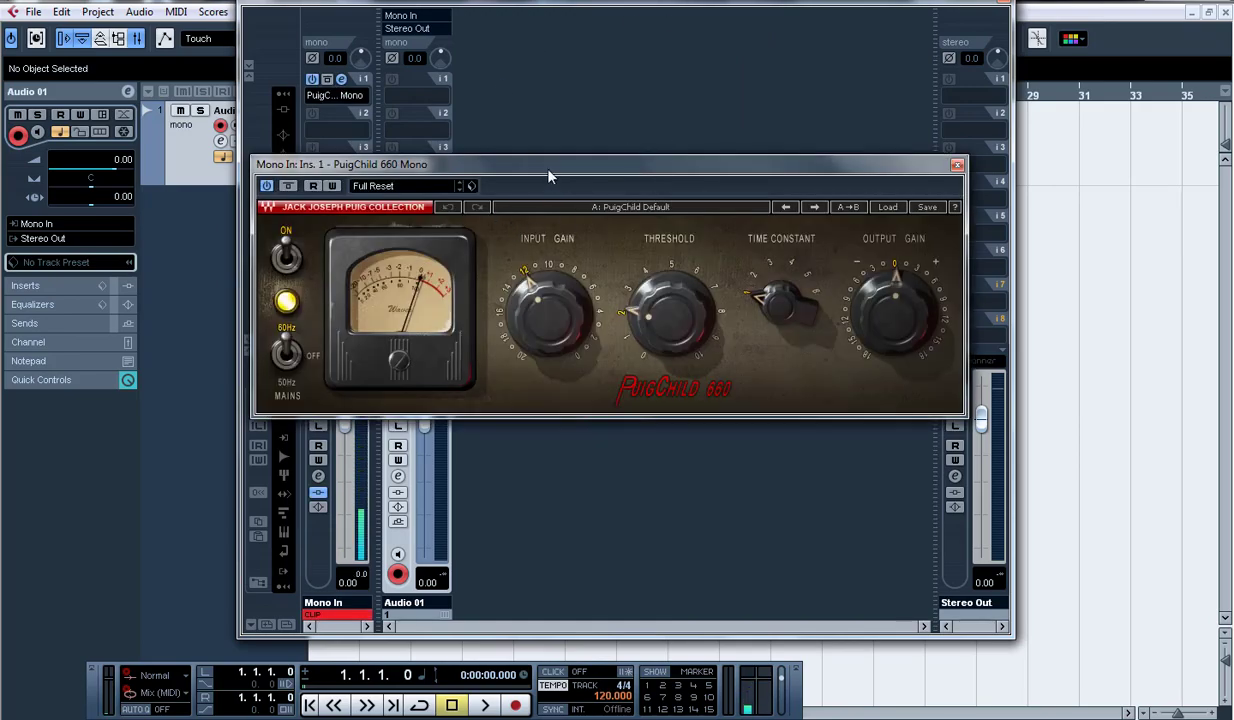
{"action": "left_click_drag", "start_coordinate": [548, 177], "coordinate": [504, 156]}
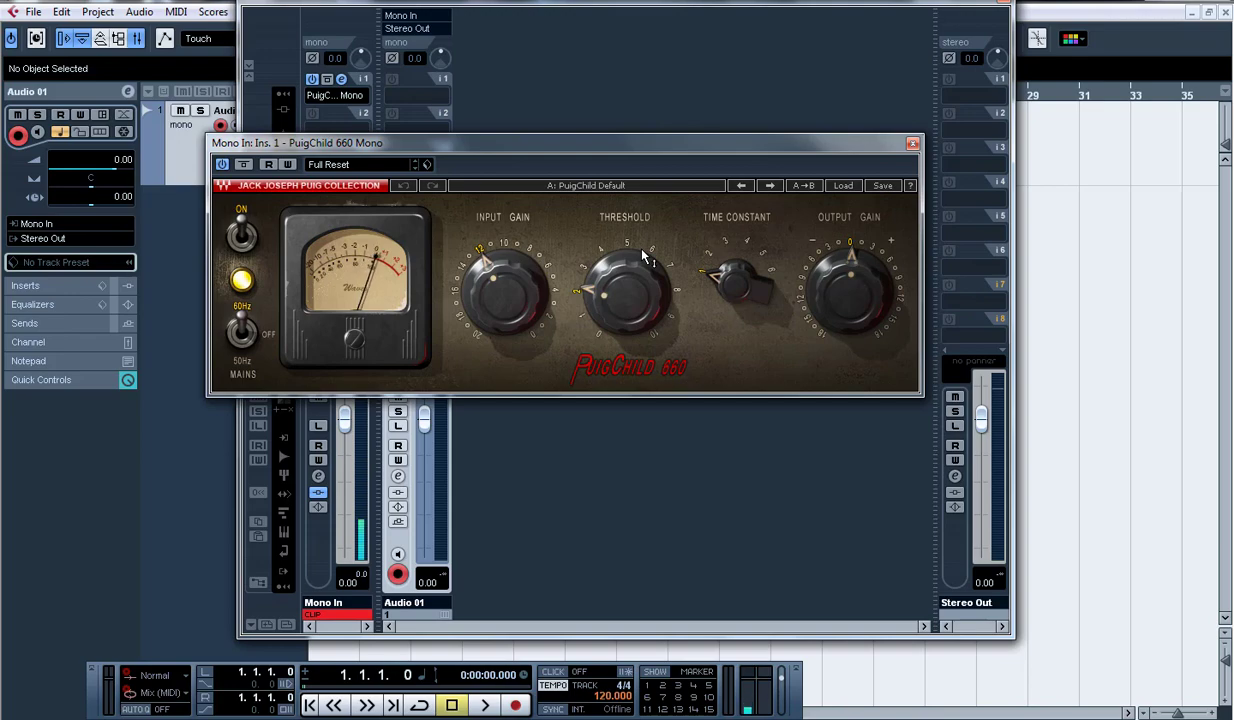
Load the West Coast Vocal preset in the PuigChild 660, set its mains switch to OFF and close the plug-in
{"action": "left_click", "coordinate": [843, 187]}
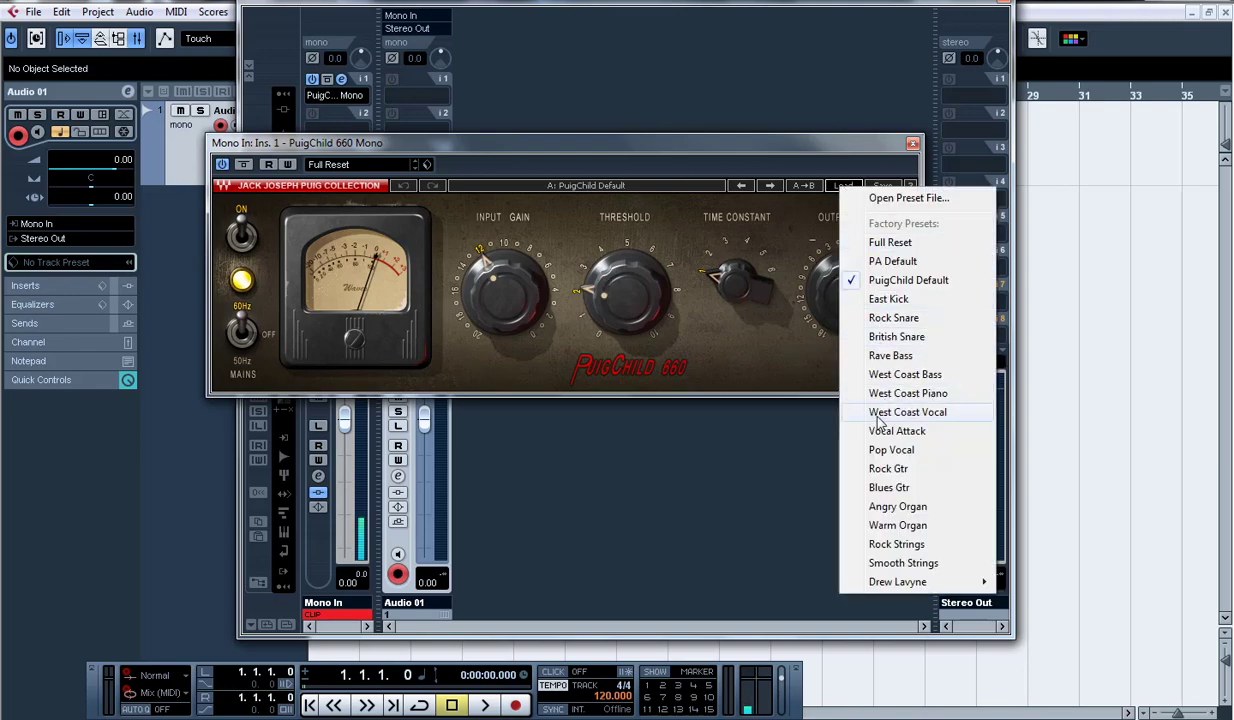
{"action": "left_click", "coordinate": [940, 421]}
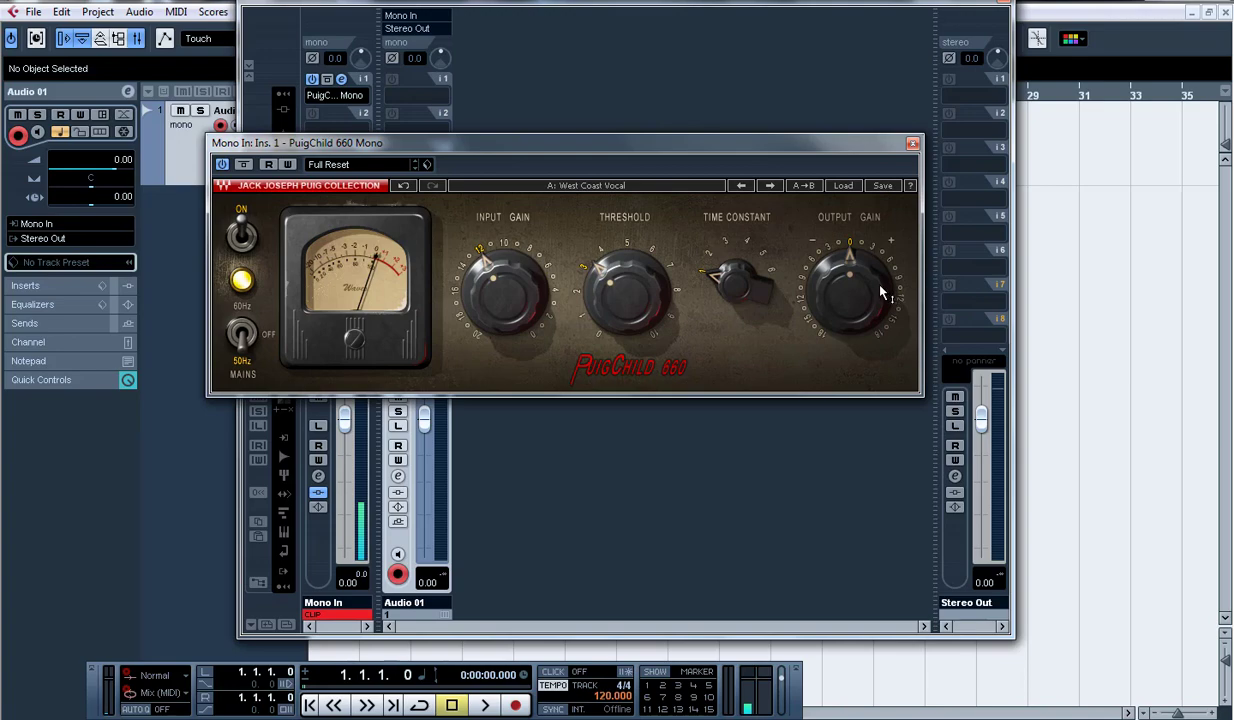
{"action": "mouse_move", "coordinate": [844, 294]}
{"action": "left_click", "coordinate": [272, 339]}
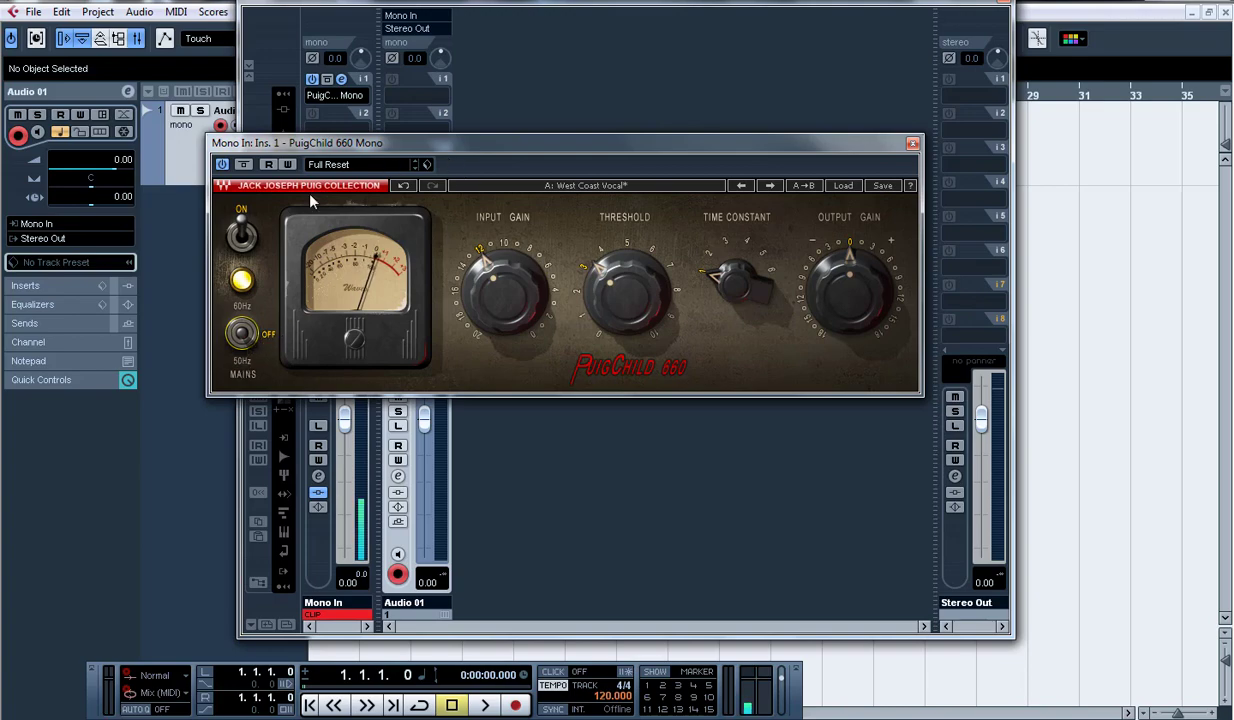
{"action": "left_click", "coordinate": [912, 143]}
Clear the clip indicator of the Mono In channel and set its fader level to -3
{"action": "left_click", "coordinate": [335, 617]}
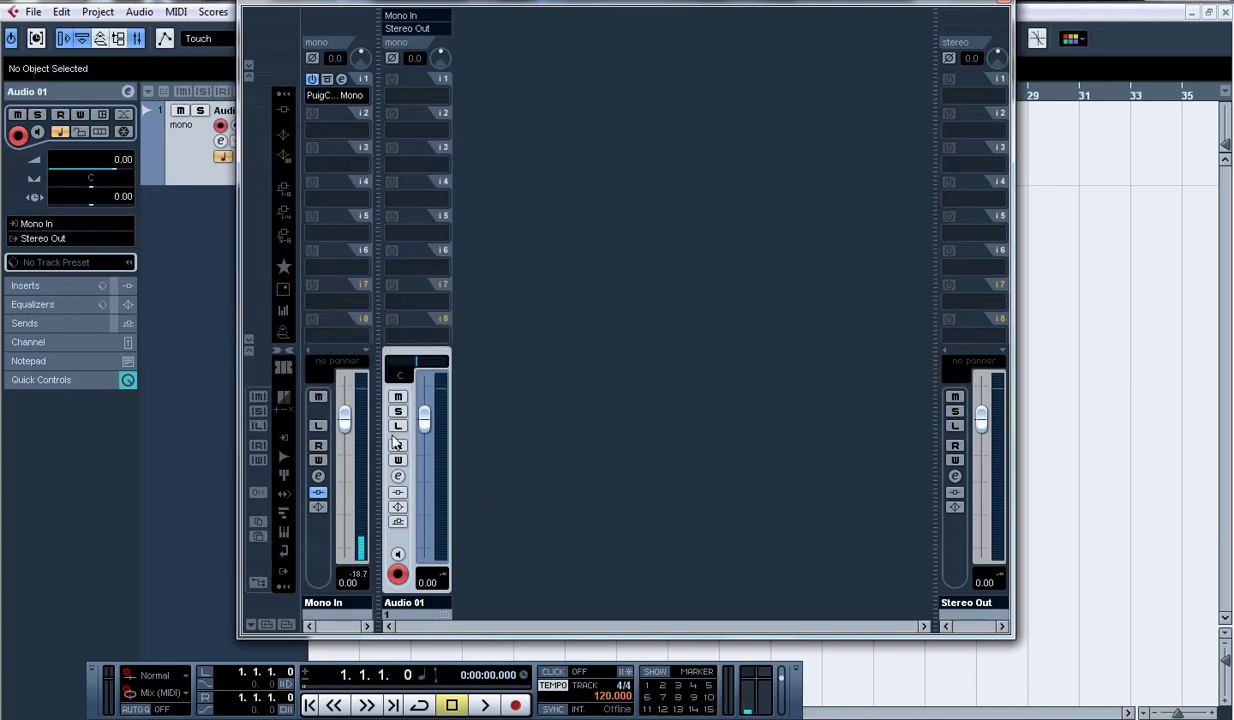
{"action": "left_click", "coordinate": [351, 583]}
{"action": "type", "text": "-3"}
{"action": "key", "text": "Return"}
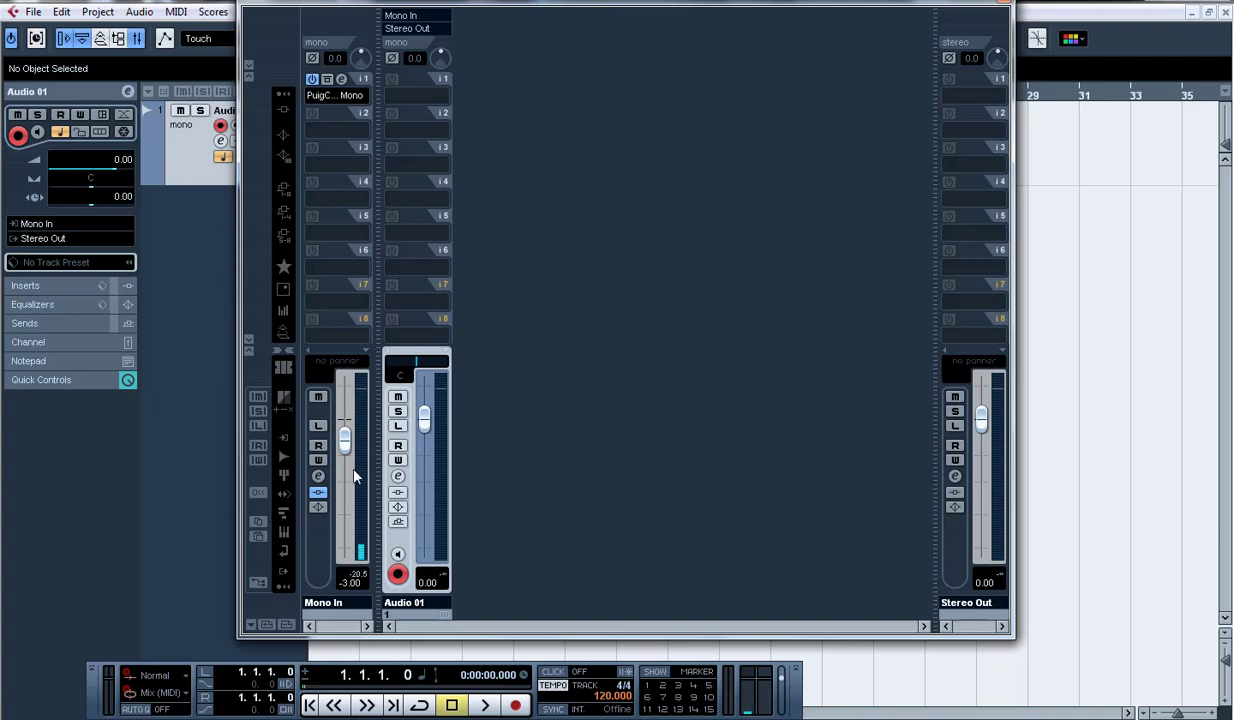
Review the PuigChild 660 settings, and with that plug-in deactivated load CLA-76 Mono into the Mono In channel's second insert slot
{"action": "left_click", "coordinate": [328, 76]}
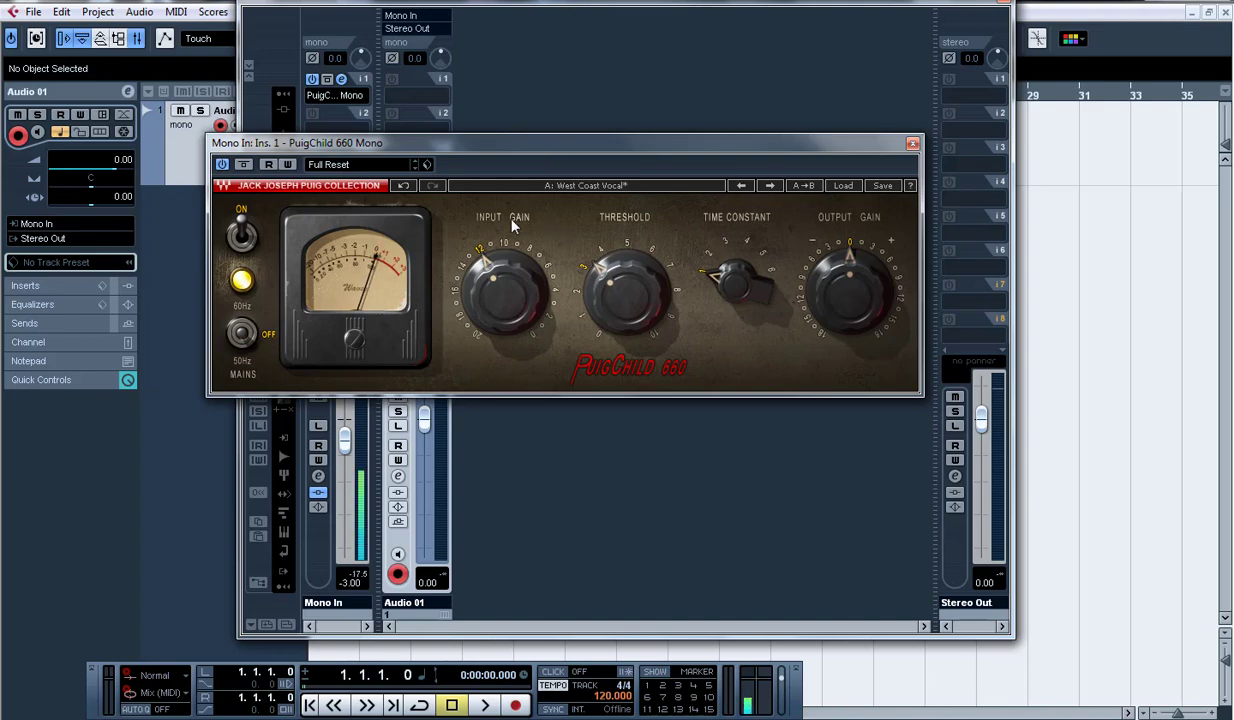
{"action": "left_click", "coordinate": [912, 145]}
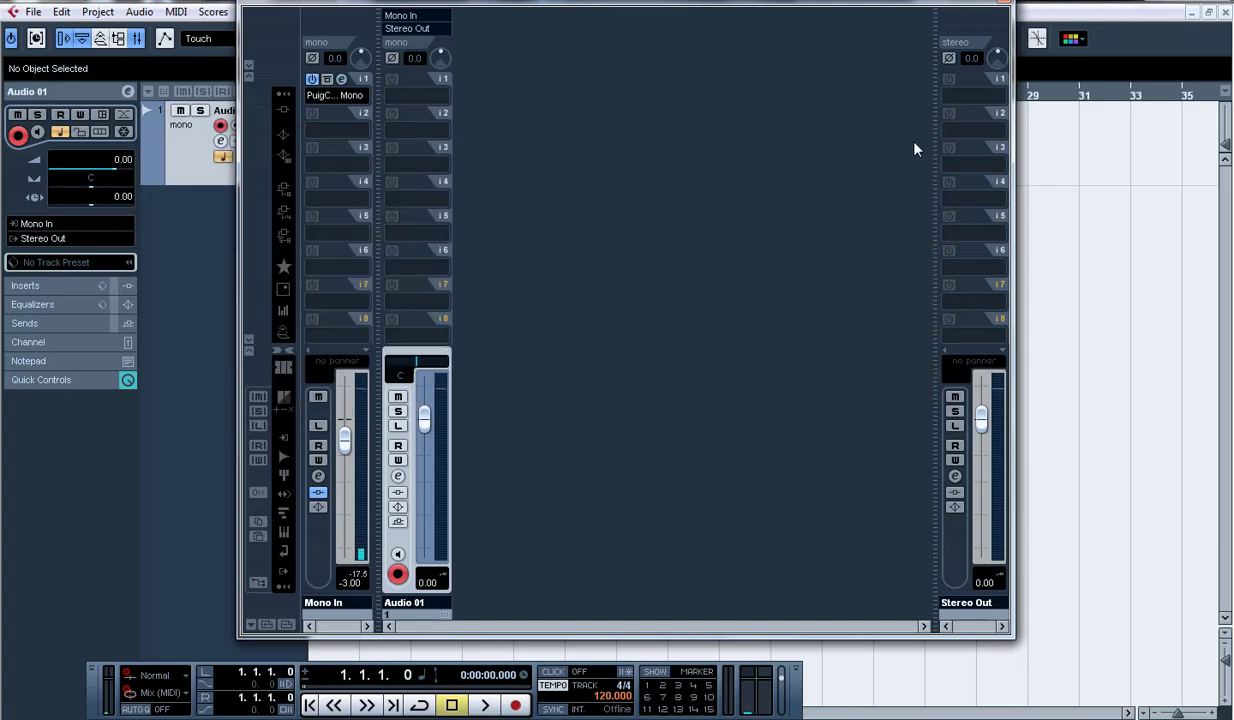
{"action": "left_click", "coordinate": [318, 120]}
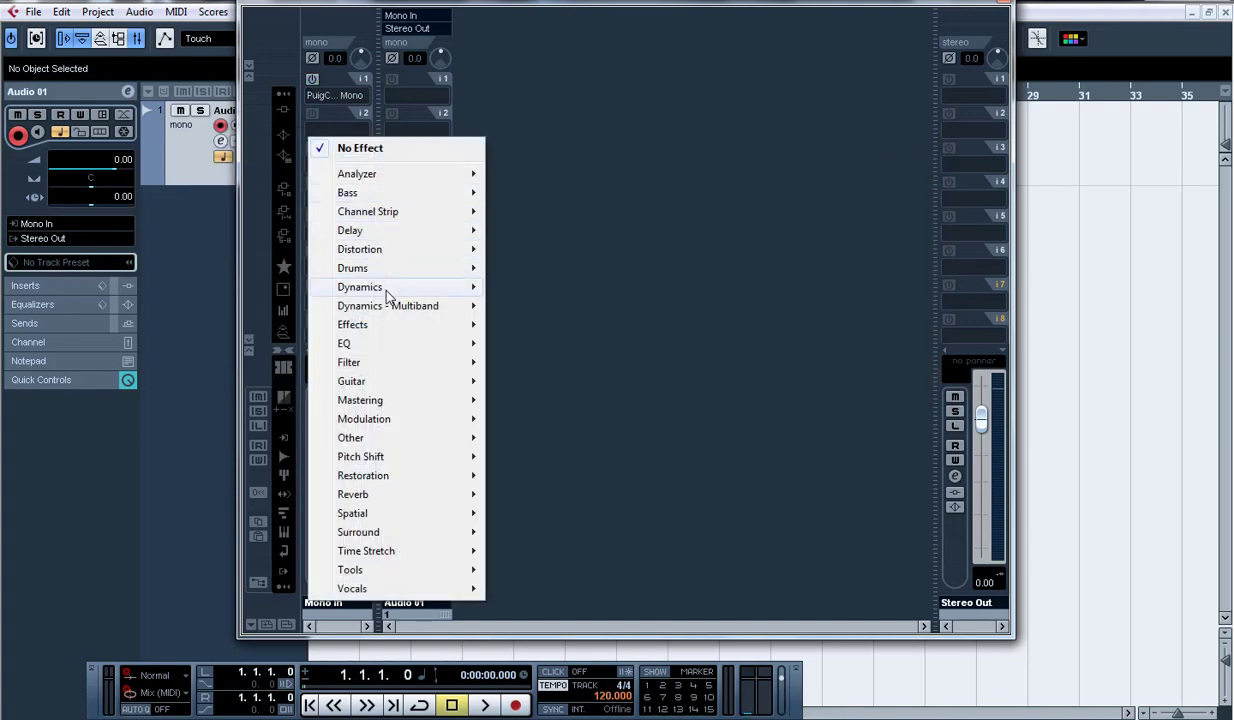
{"action": "mouse_move", "coordinate": [392, 293]}
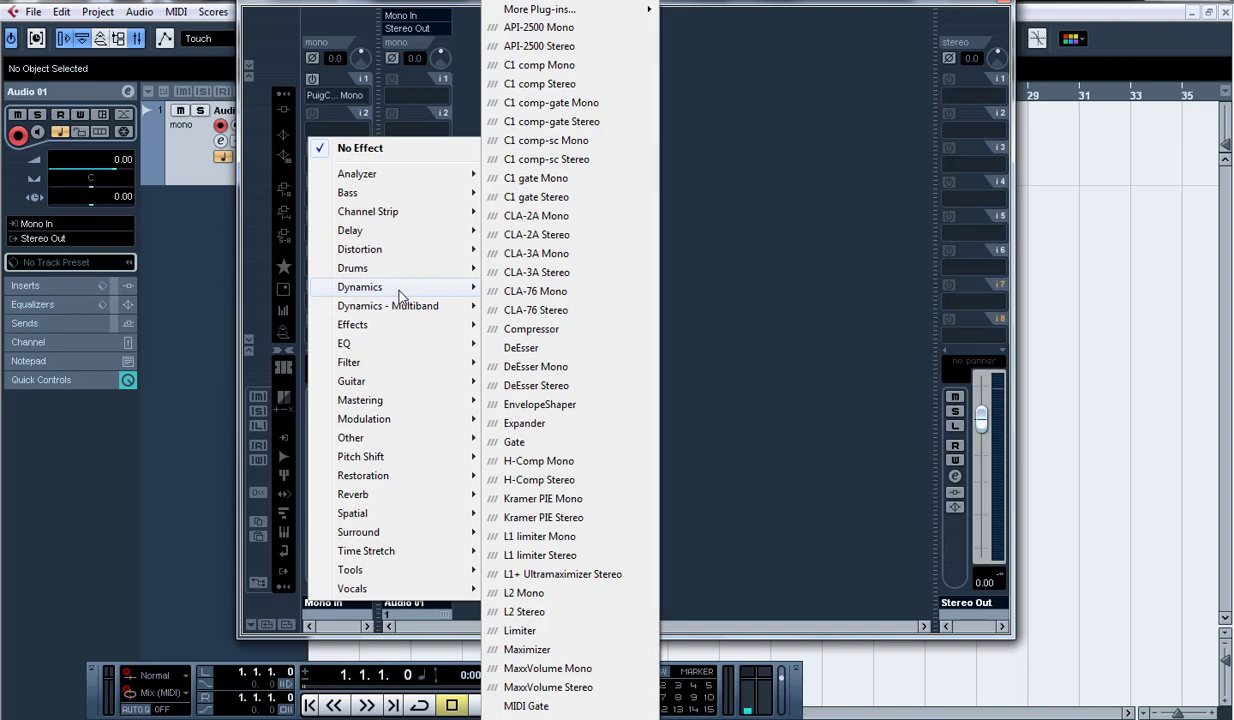
{"action": "left_click", "coordinate": [576, 294]}
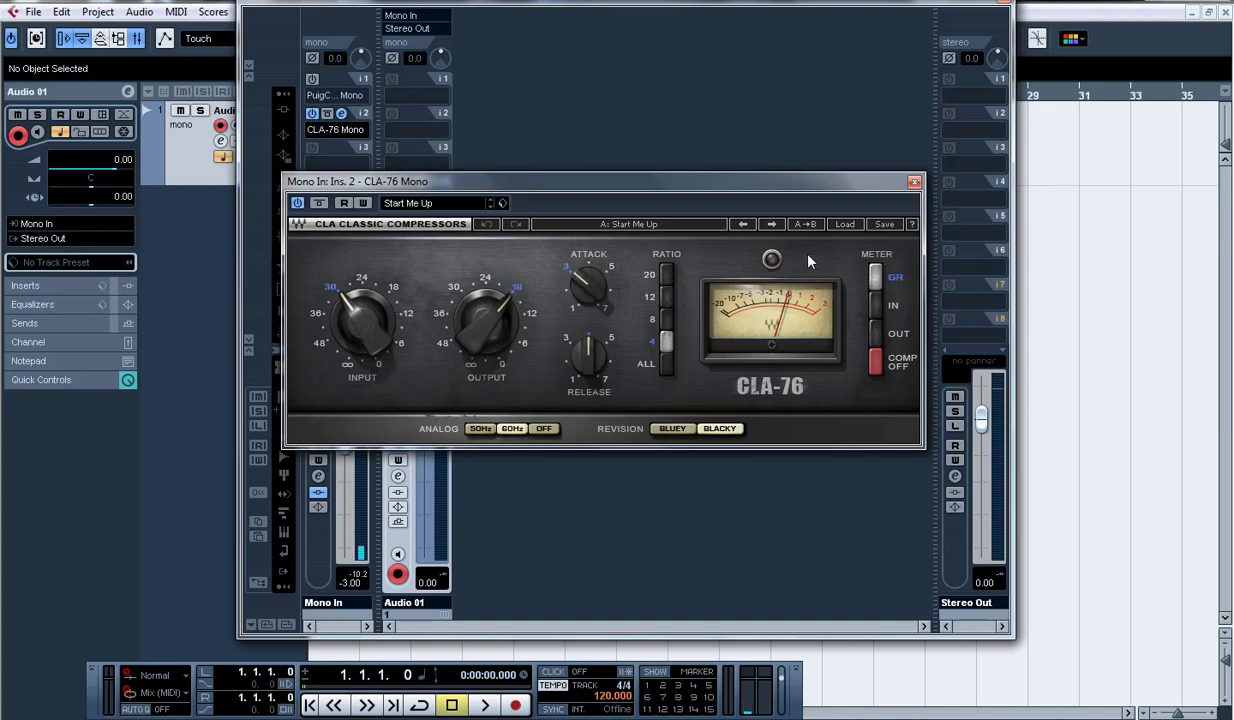
Load the Bluey preset In Your Face Vocal in the CLA-76 with analog set to OFF, and close and deactivate the plug-in
{"action": "left_click", "coordinate": [847, 225]}
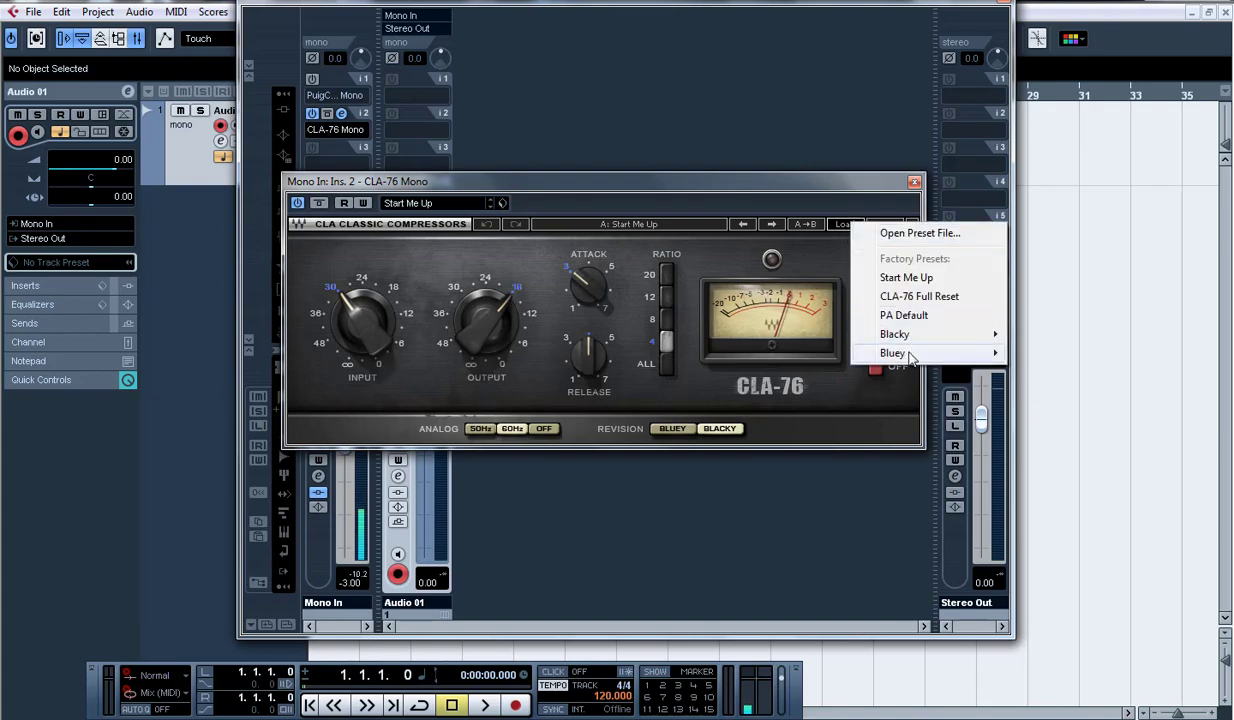
{"action": "mouse_move", "coordinate": [883, 350]}
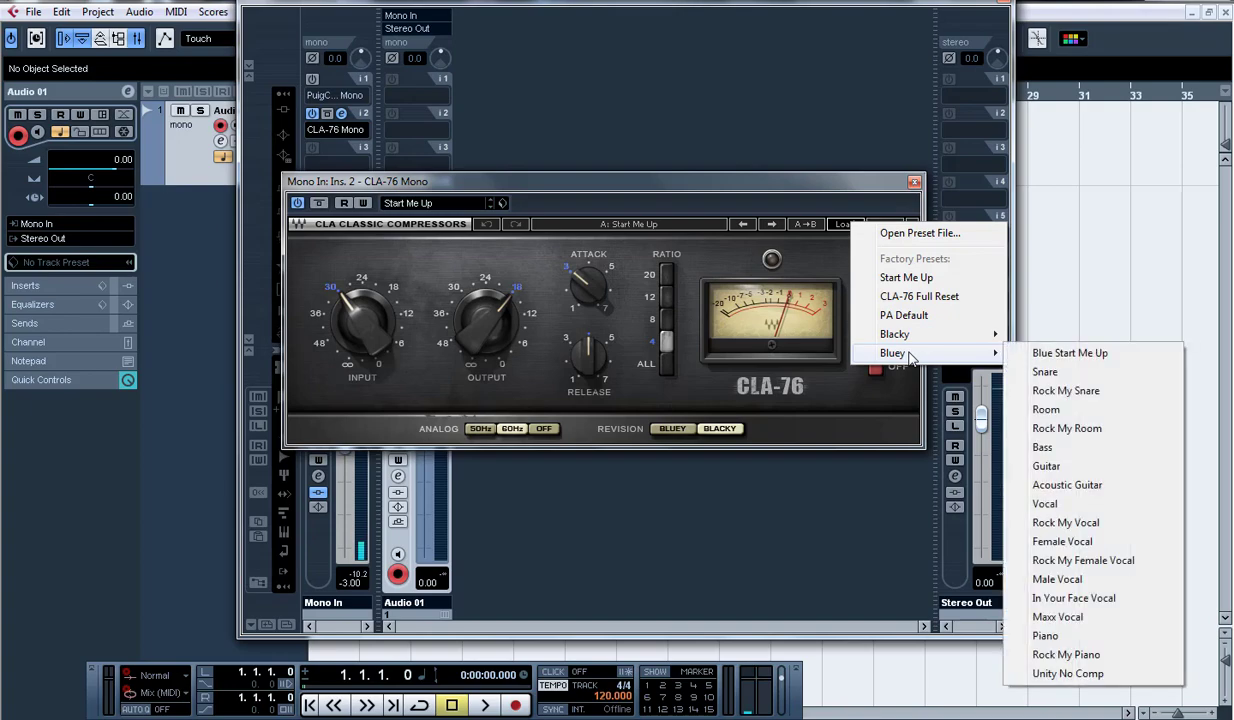
{"action": "left_click", "coordinate": [1080, 600]}
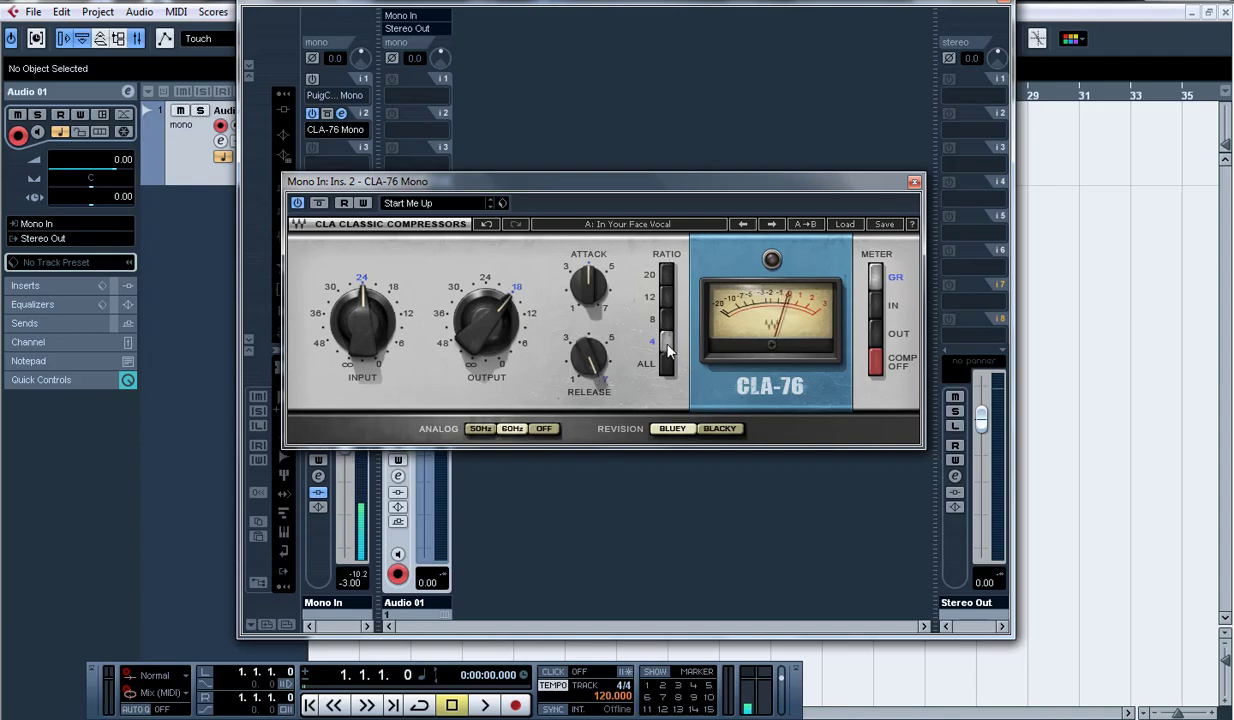
{"action": "left_click", "coordinate": [546, 429]}
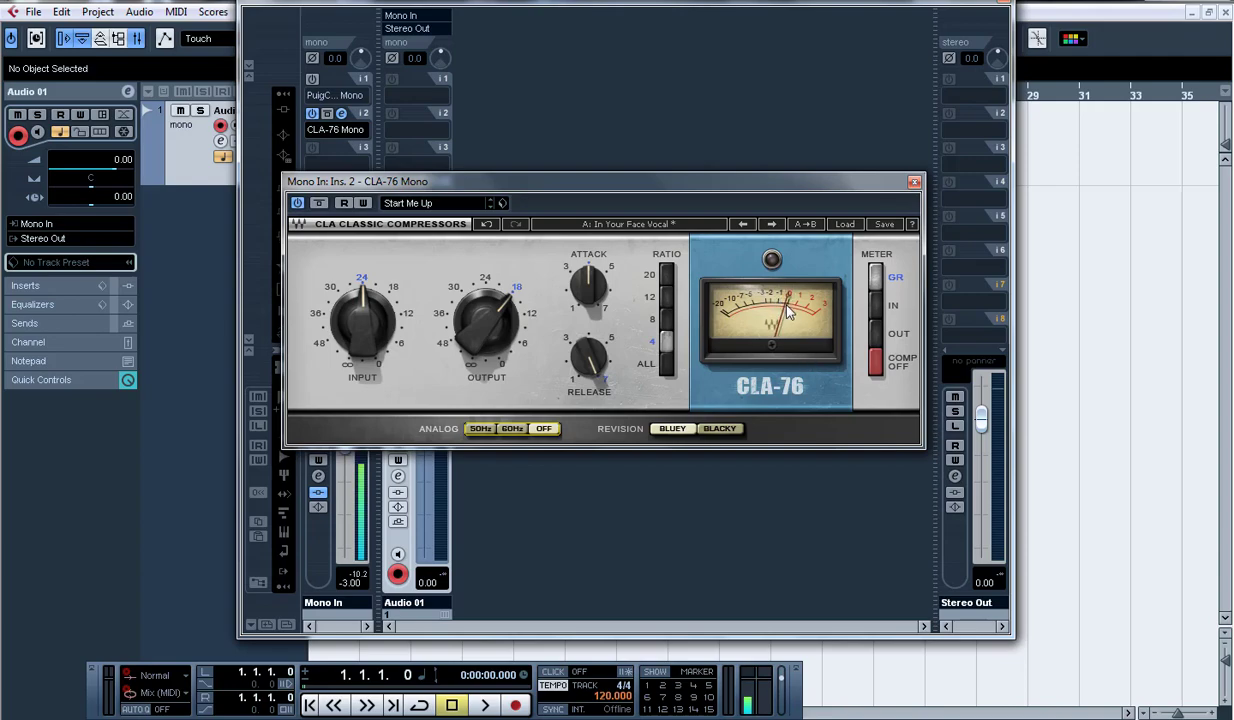
{"action": "left_click", "coordinate": [913, 184]}
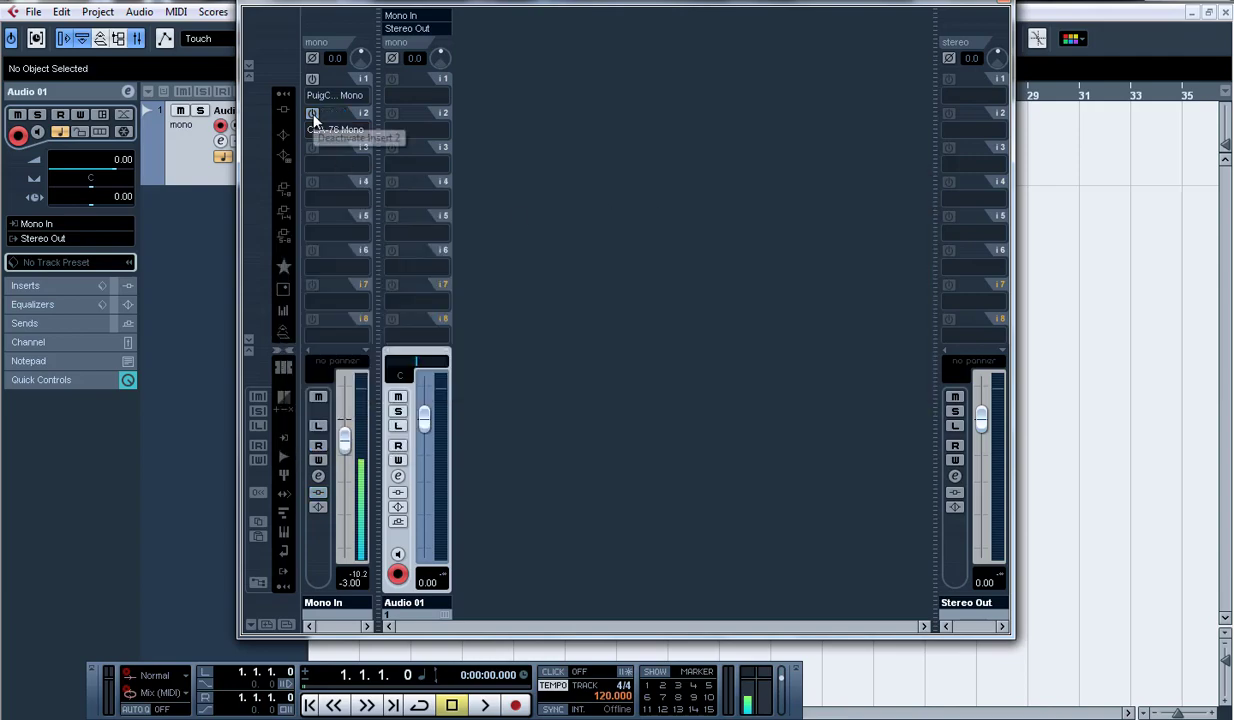
Load the RCompressor Mono dynamics plug-in into the third insert slot of the Mono In channel
{"action": "left_click", "coordinate": [322, 163]}
{"action": "mouse_move", "coordinate": [420, 328]}
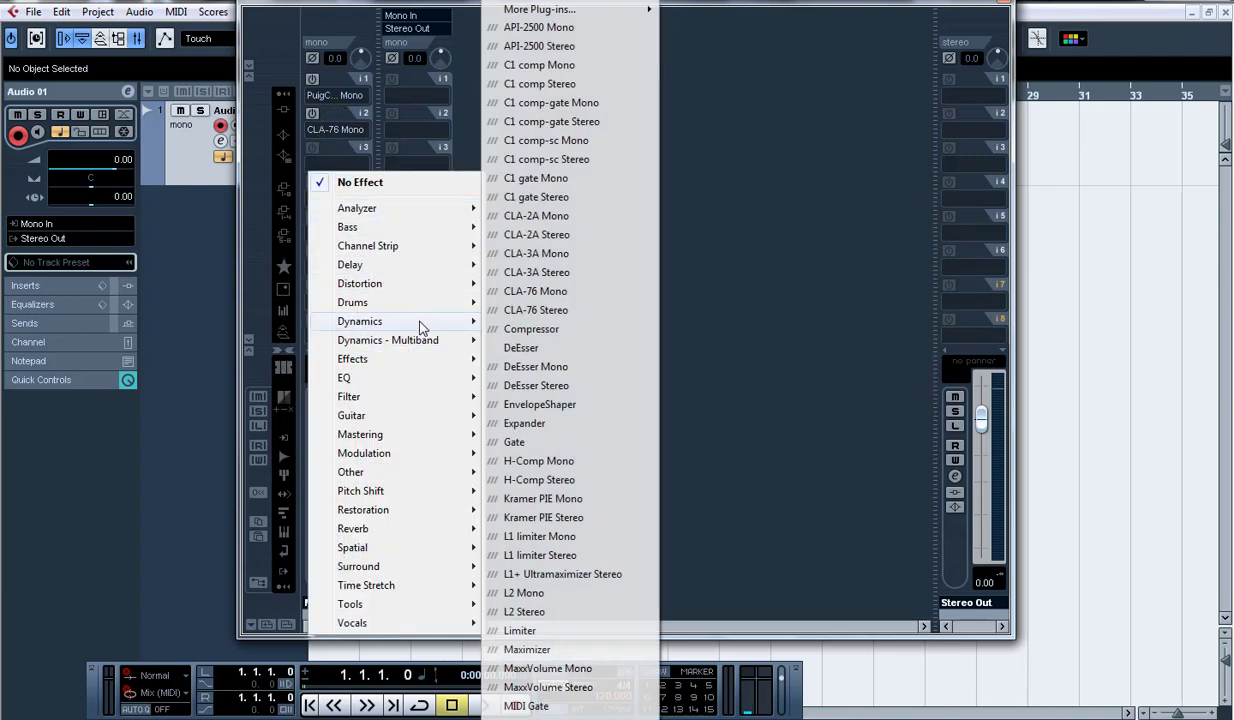
{"action": "mouse_move", "coordinate": [620, 10]}
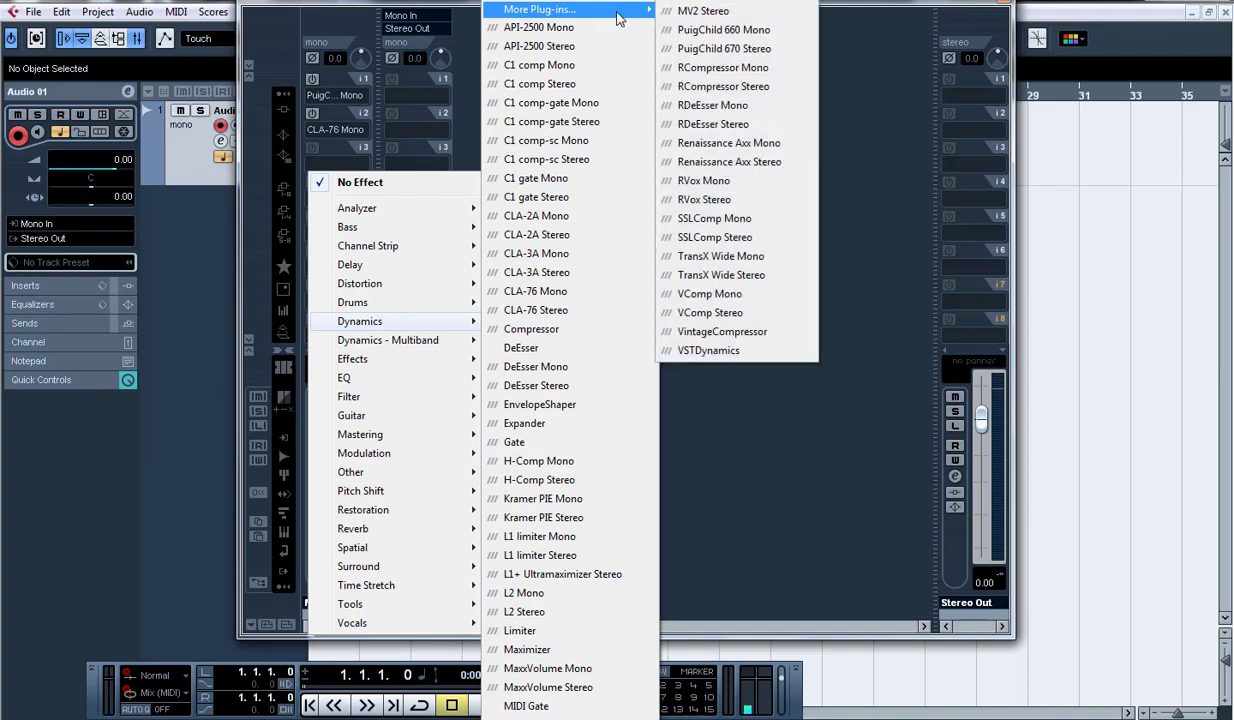
{"action": "left_click", "coordinate": [736, 73]}
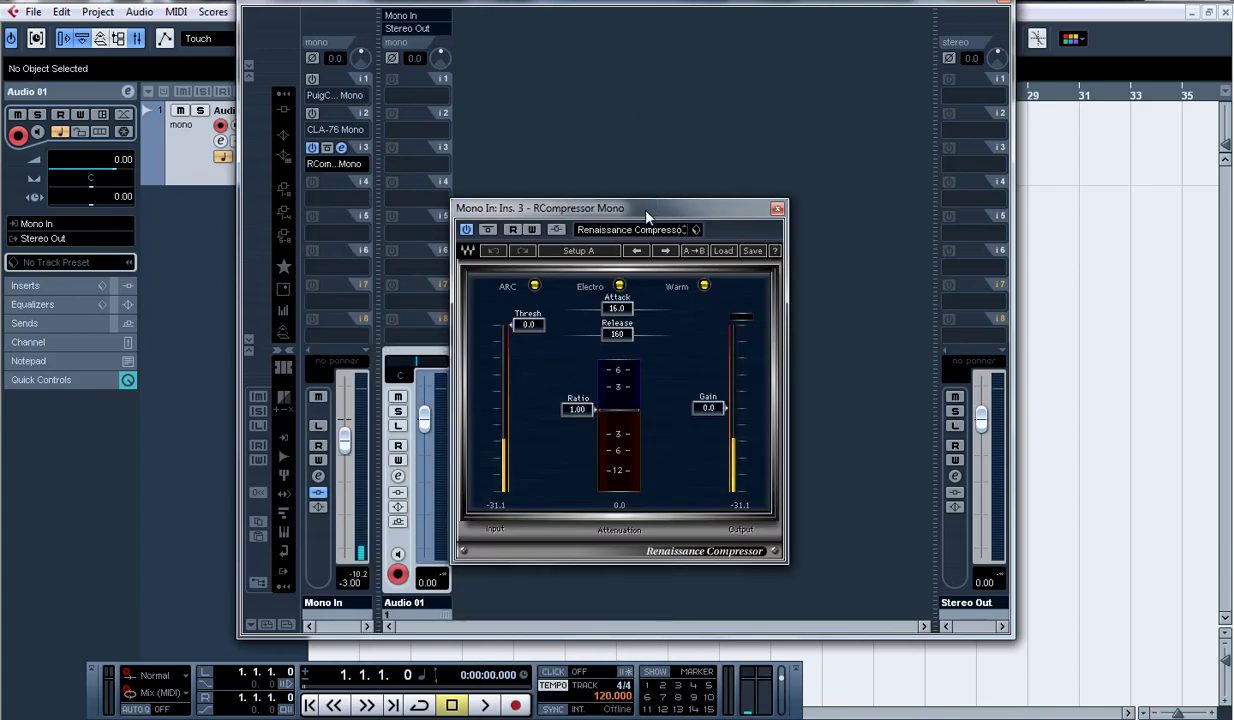
{"action": "left_click_drag", "start_coordinate": [646, 209], "coordinate": [641, 167]}
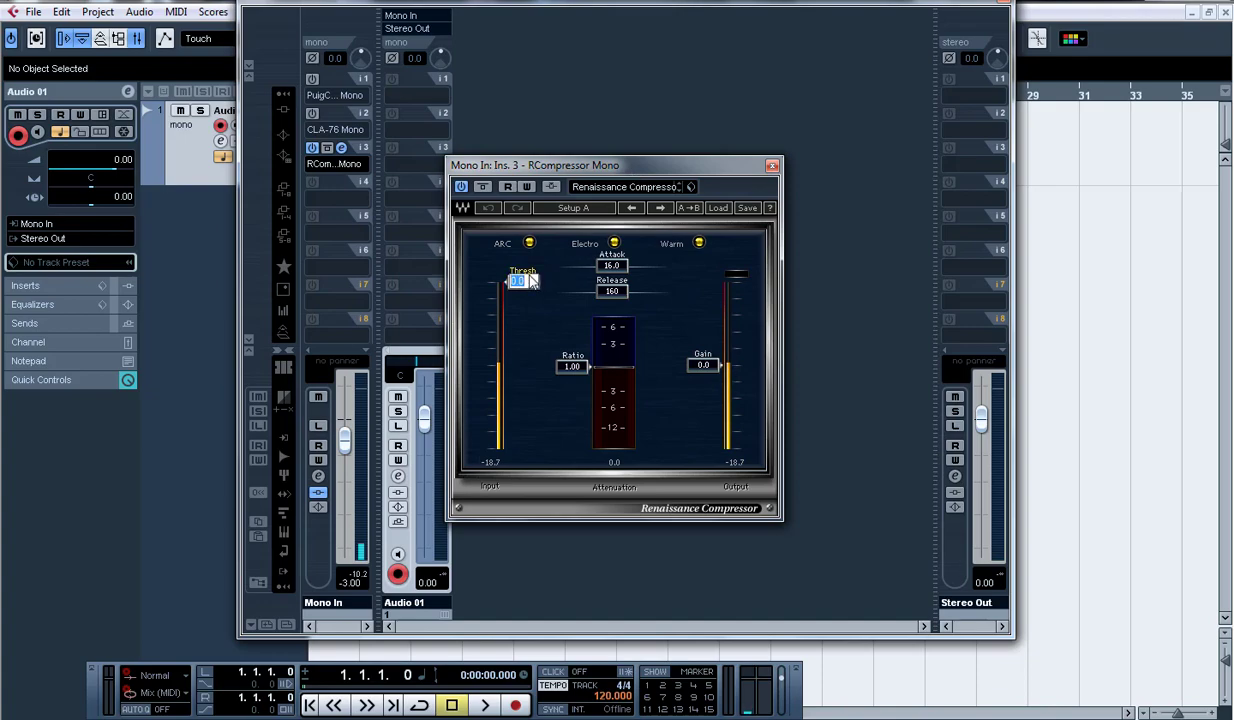
Set the RCompressor's threshold to -18 and its ratio to 1.5
{"action": "type", "text": "-18"}
{"action": "key", "text": "Return"}
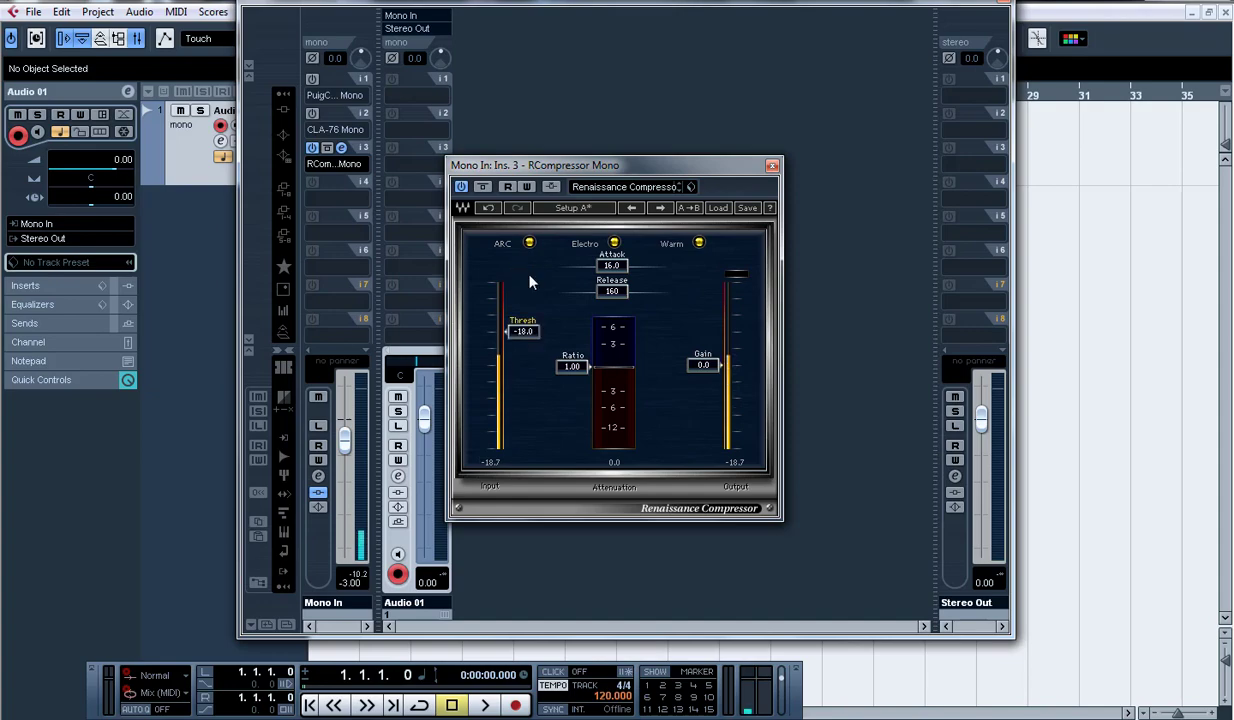
{"action": "left_click", "coordinate": [577, 370]}
{"action": "type", "text": "1.5"}
{"action": "key", "text": "Return"}
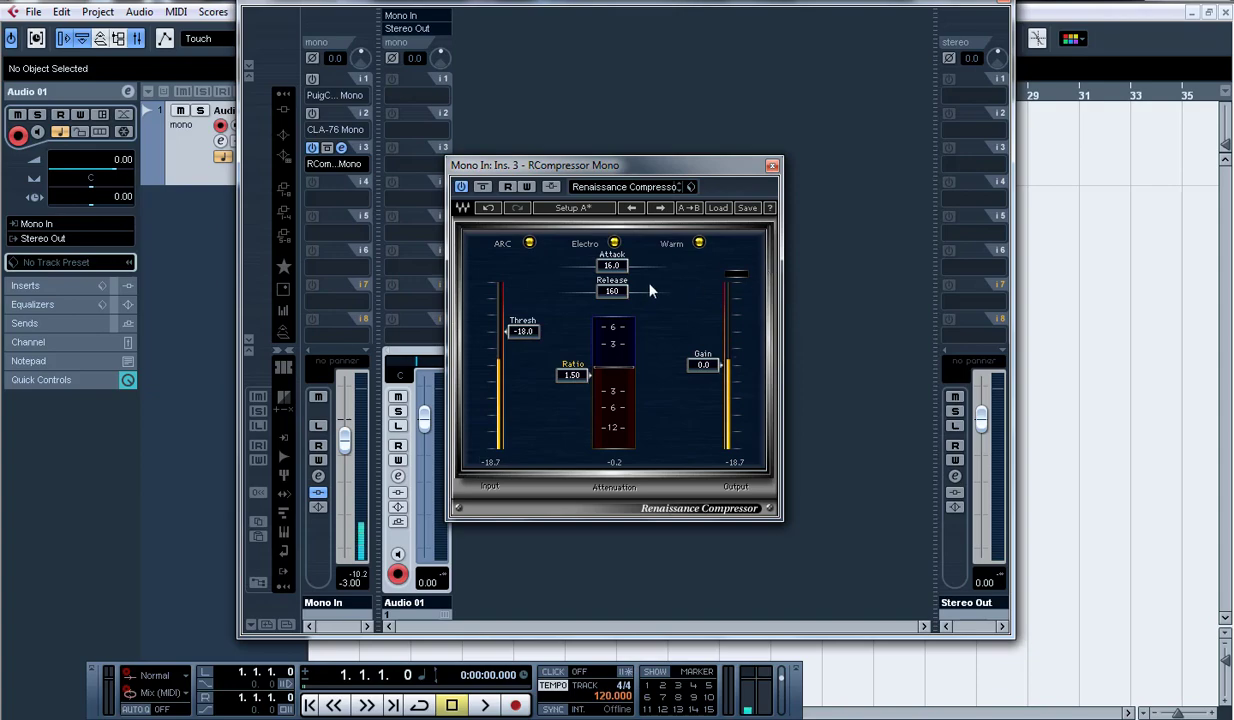
Set the RCompressor's attack to 1 and its release to 40, and close the plug-in and the Mixer
{"action": "left_click", "coordinate": [617, 263]}
{"action": "type", "text": "1"}
{"action": "key", "text": "Return"}
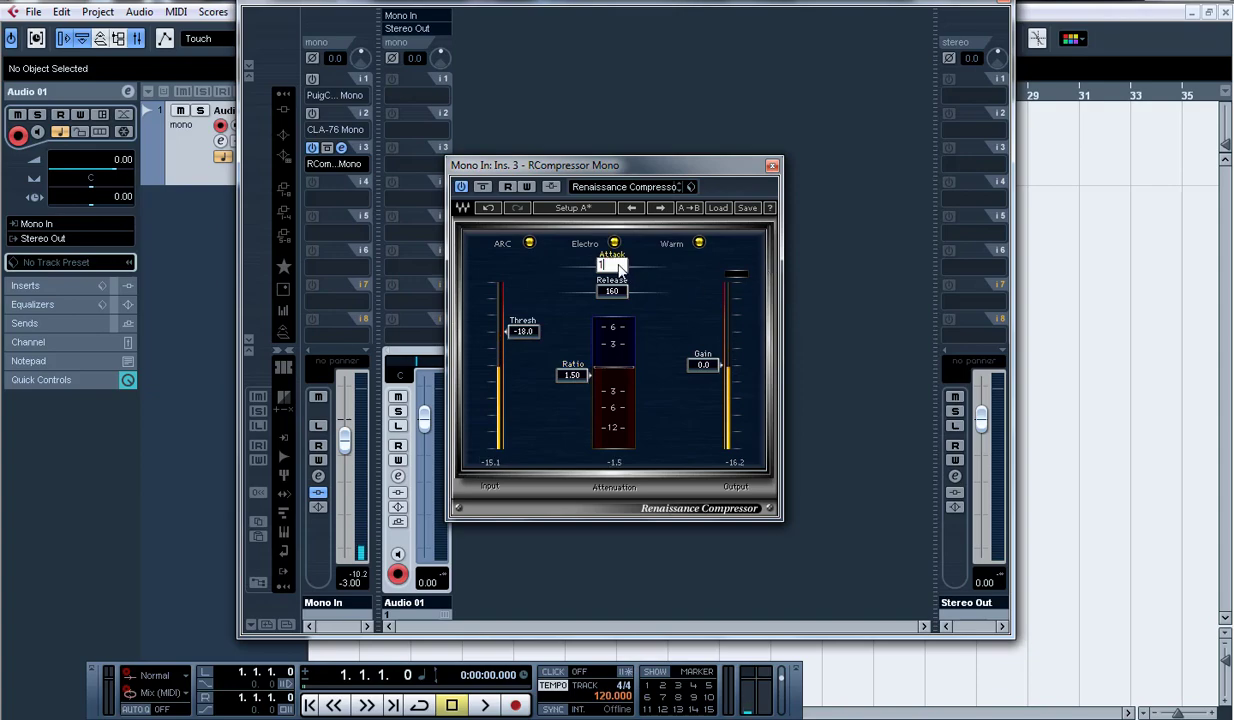
{"action": "left_click", "coordinate": [615, 291]}
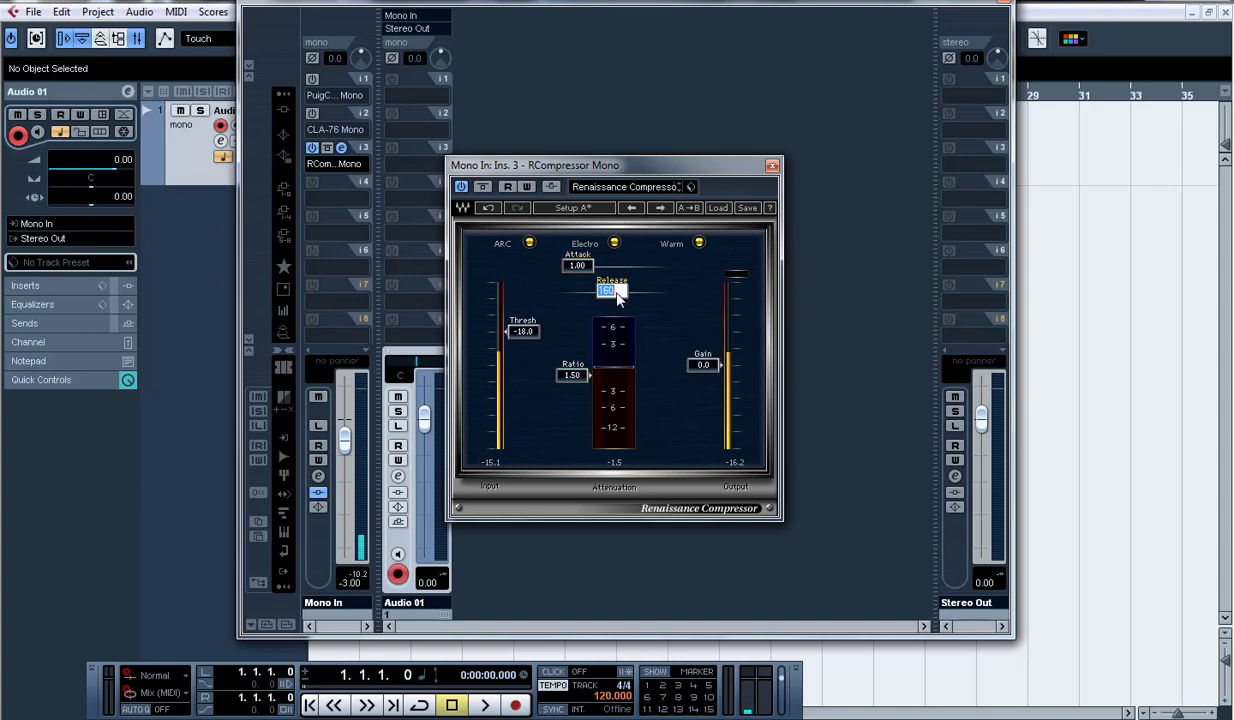
{"action": "type", "text": "4"}
{"action": "left_click", "coordinate": [615, 290]}
{"action": "type", "text": "40"}
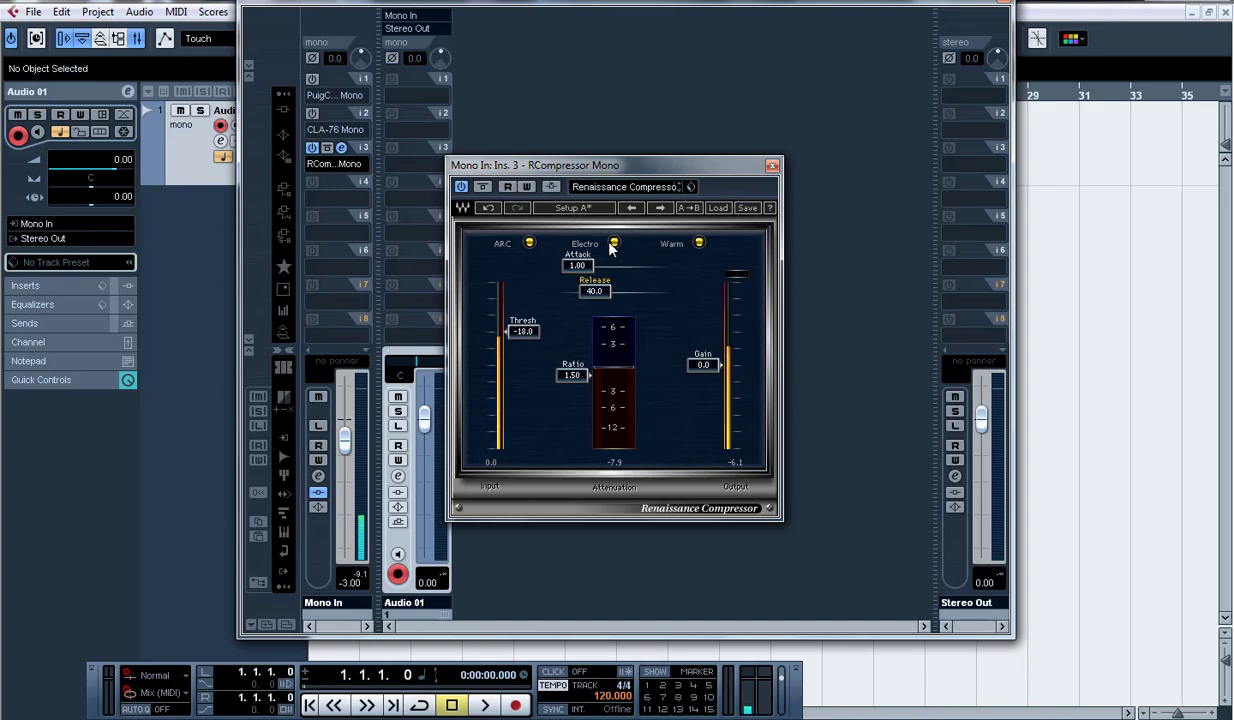
{"action": "left_click", "coordinate": [772, 166]}
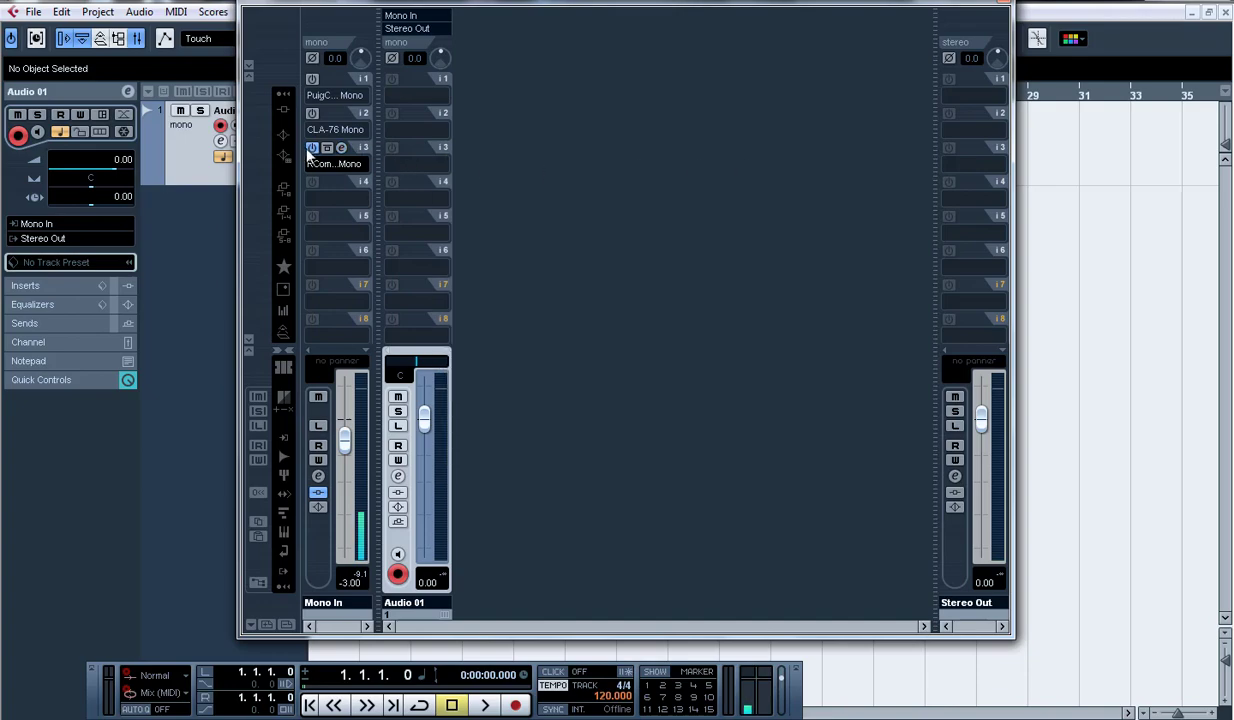
{"action": "left_click", "coordinate": [1004, 3]}
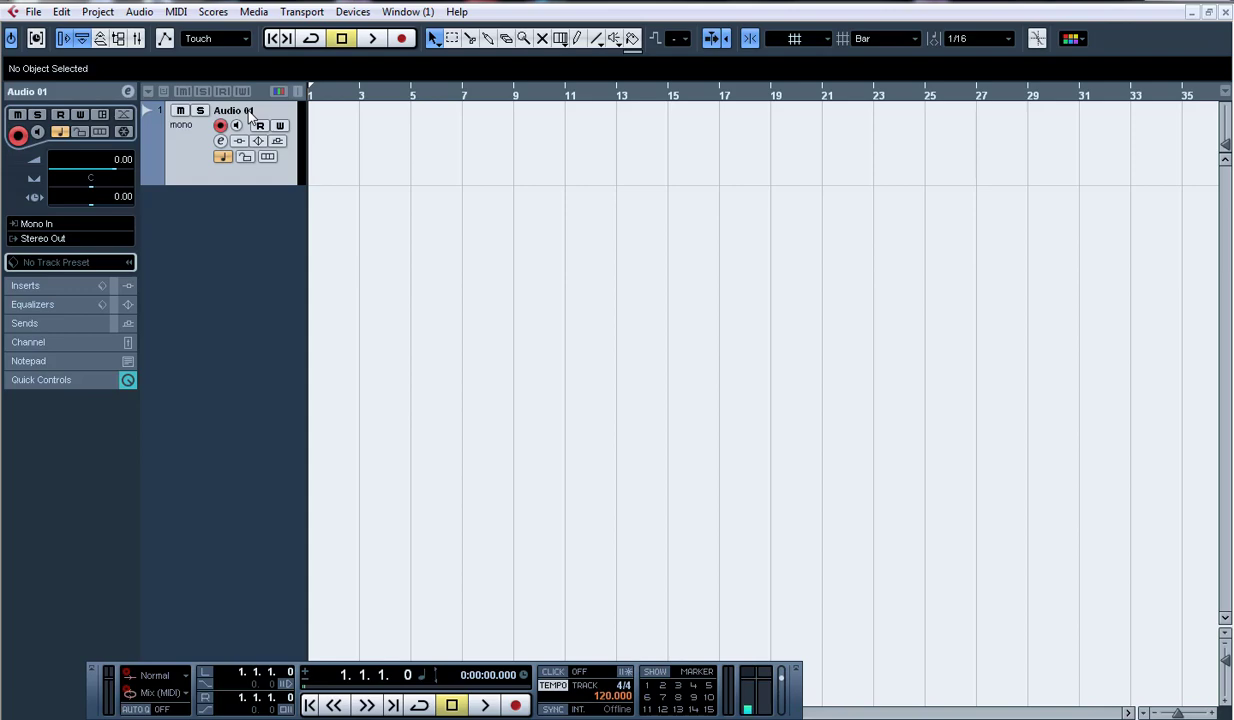
Add two mono audio tracks below Audio 01
{"action": "right_click", "coordinate": [178, 214]}
{"action": "left_click", "coordinate": [240, 231]}
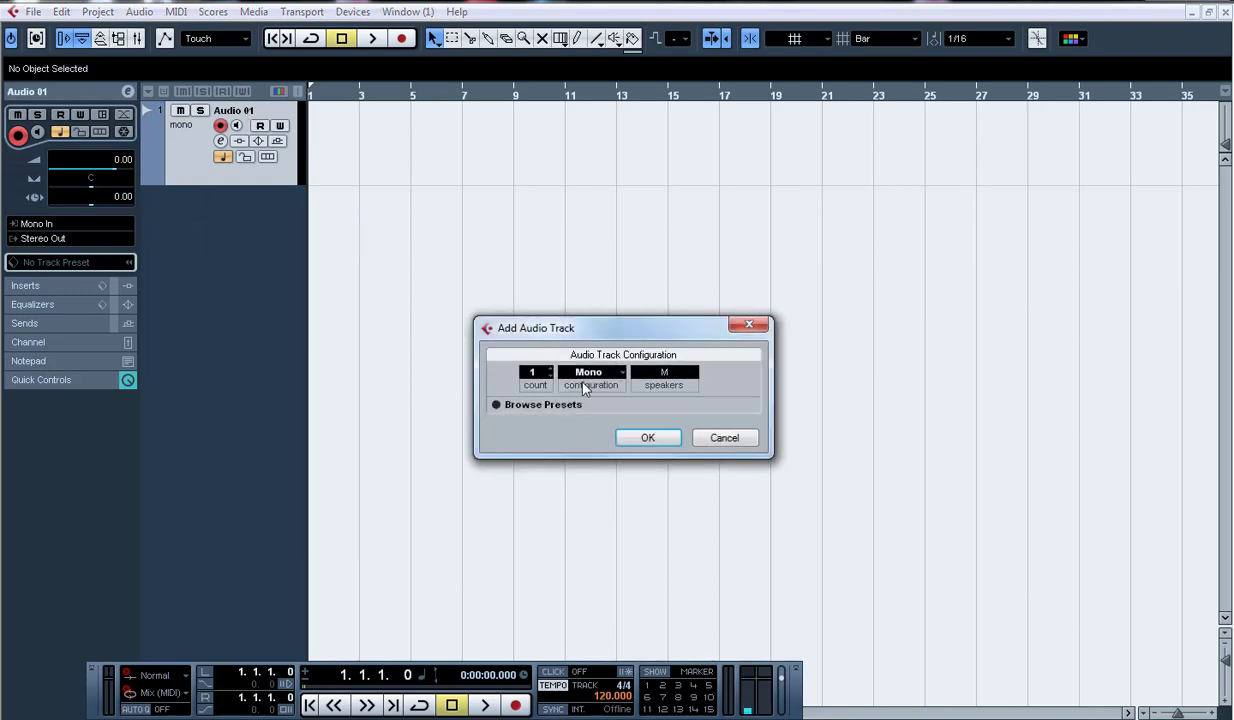
{"action": "left_click", "coordinate": [552, 371]}
{"action": "left_click", "coordinate": [647, 437]}
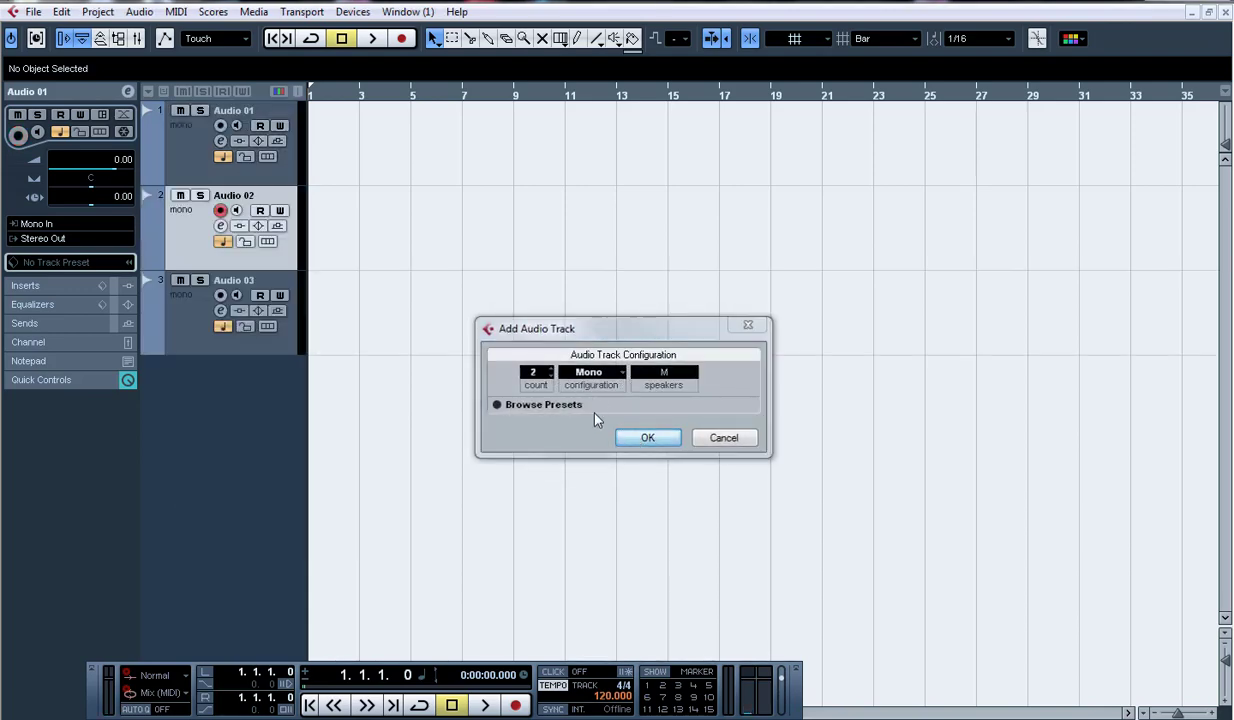
Record a vocal take of about 15 bars on the Audio 01 track, stop, and return to the project start
{"action": "left_click", "coordinate": [188, 132]}
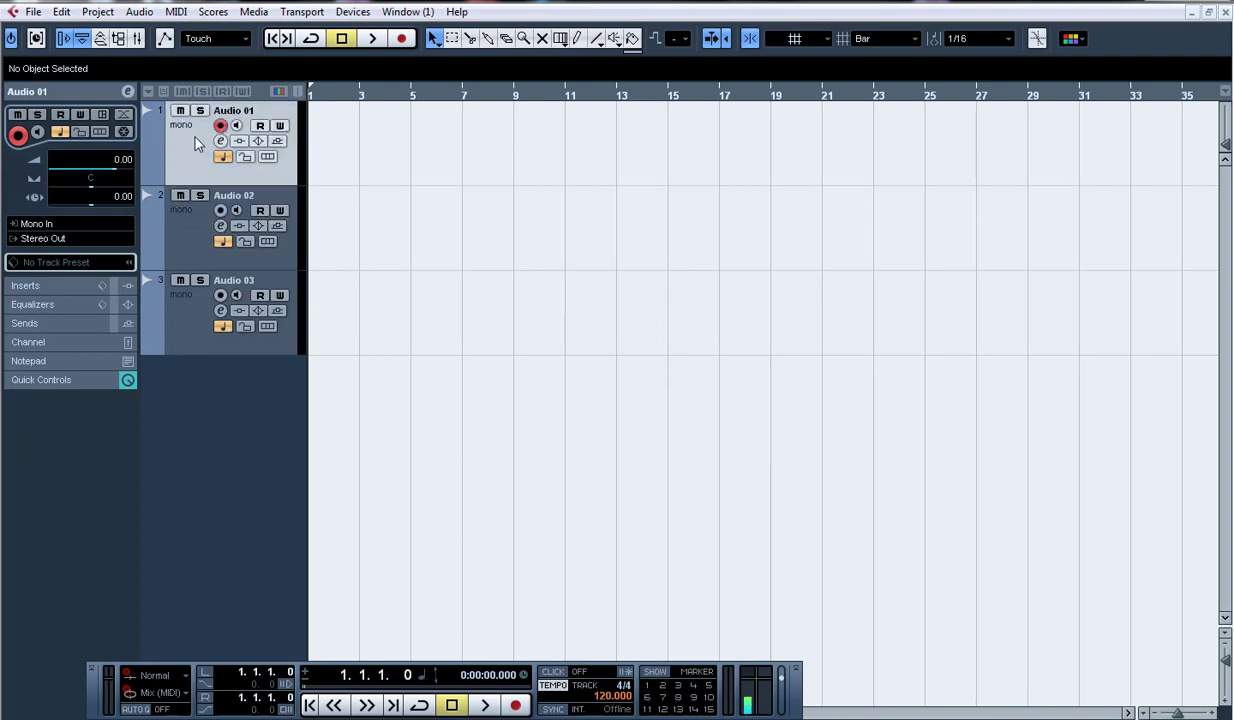
{"action": "left_click", "coordinate": [401, 40]}
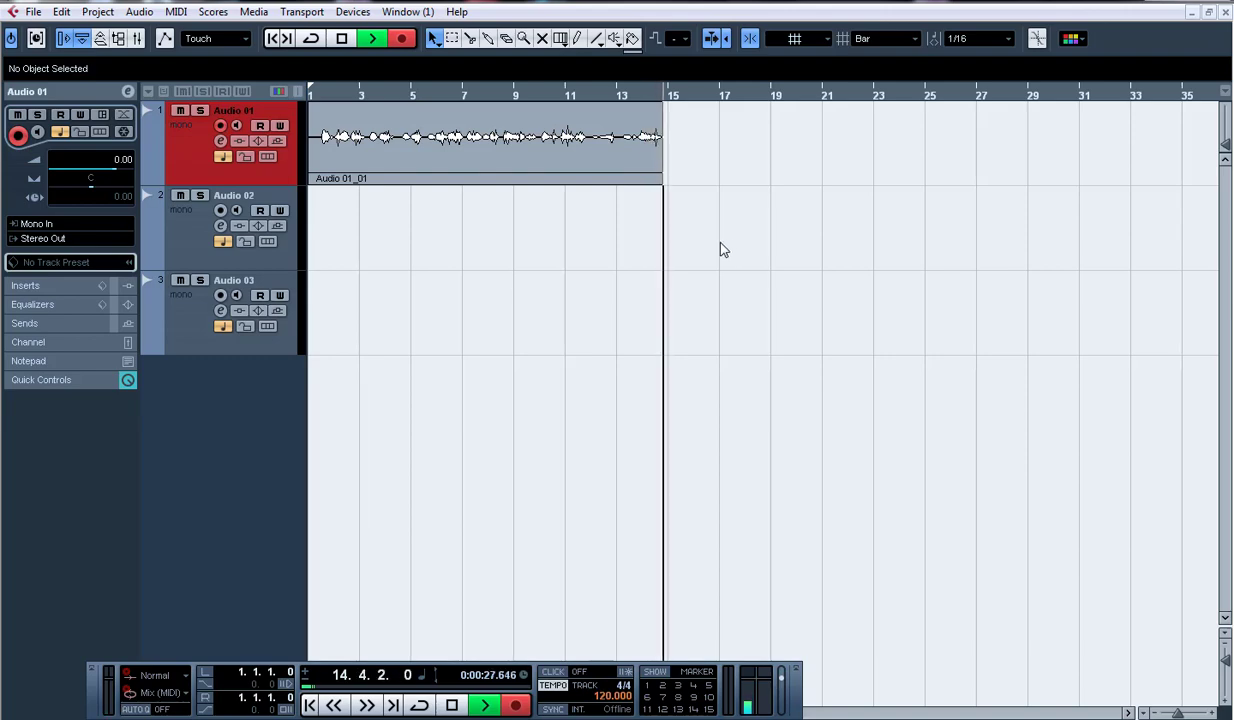
{"action": "left_click", "coordinate": [402, 39]}
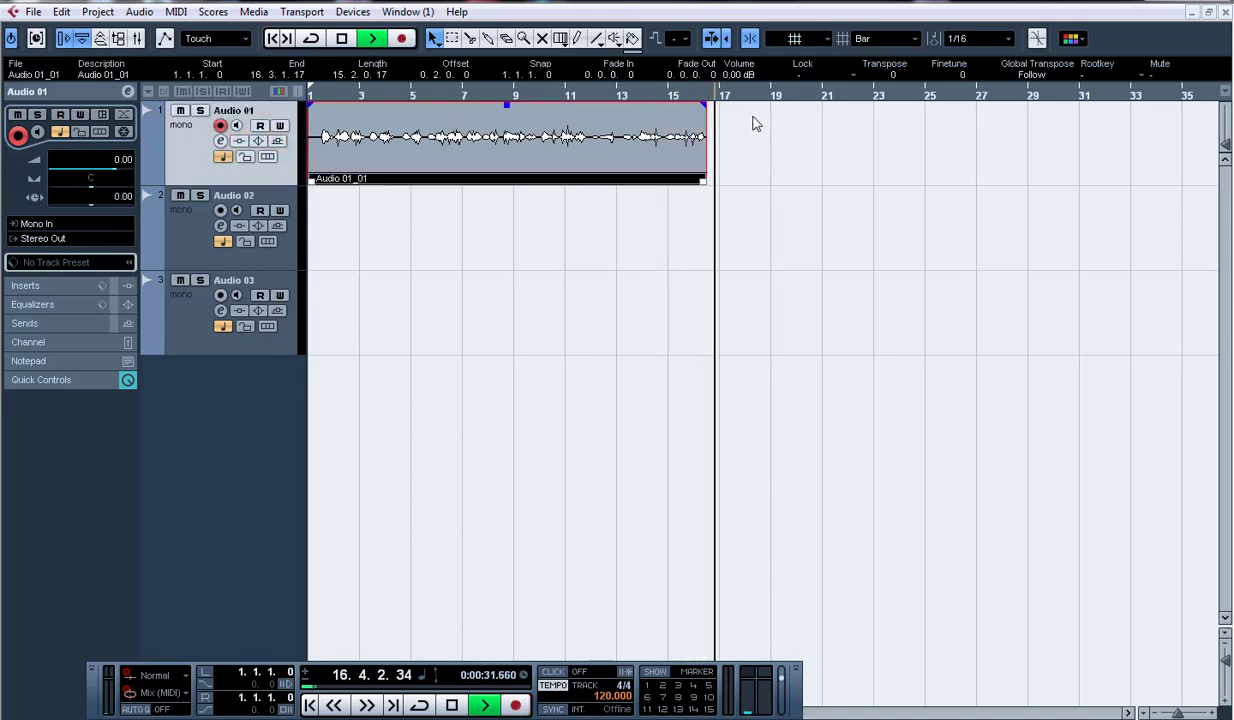
{"action": "key", "text": "space"}
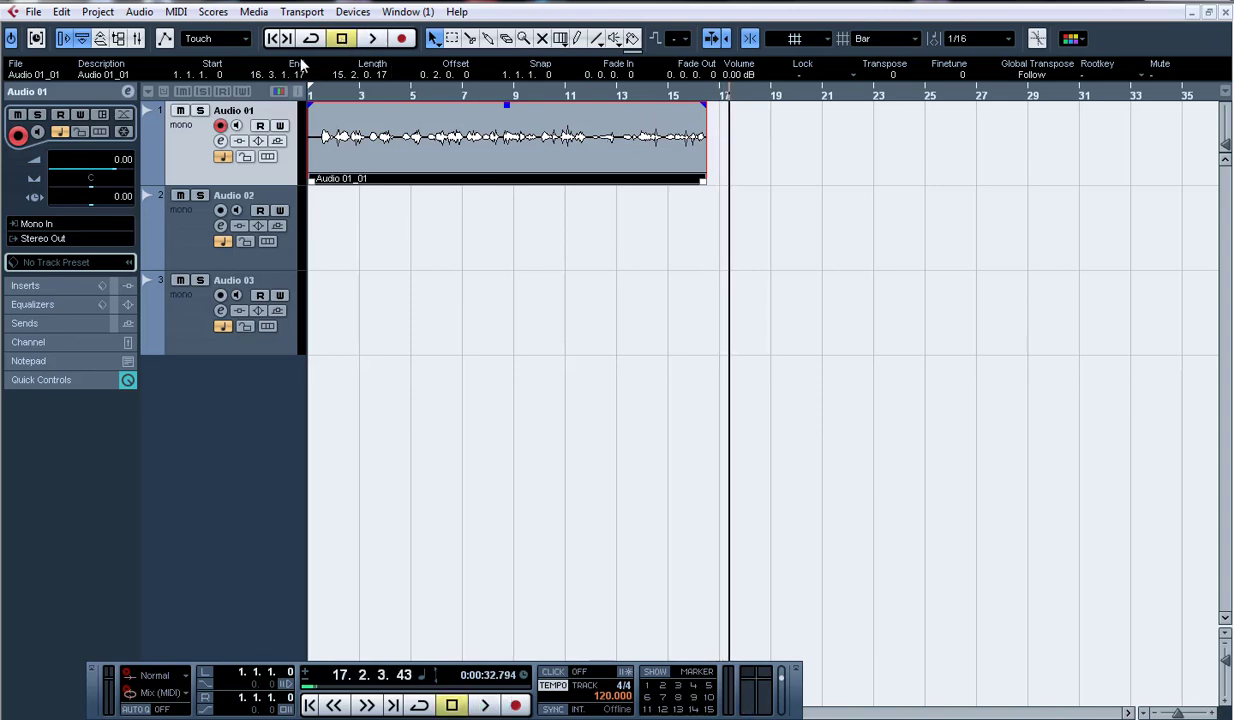
{"action": "left_click", "coordinate": [274, 40]}
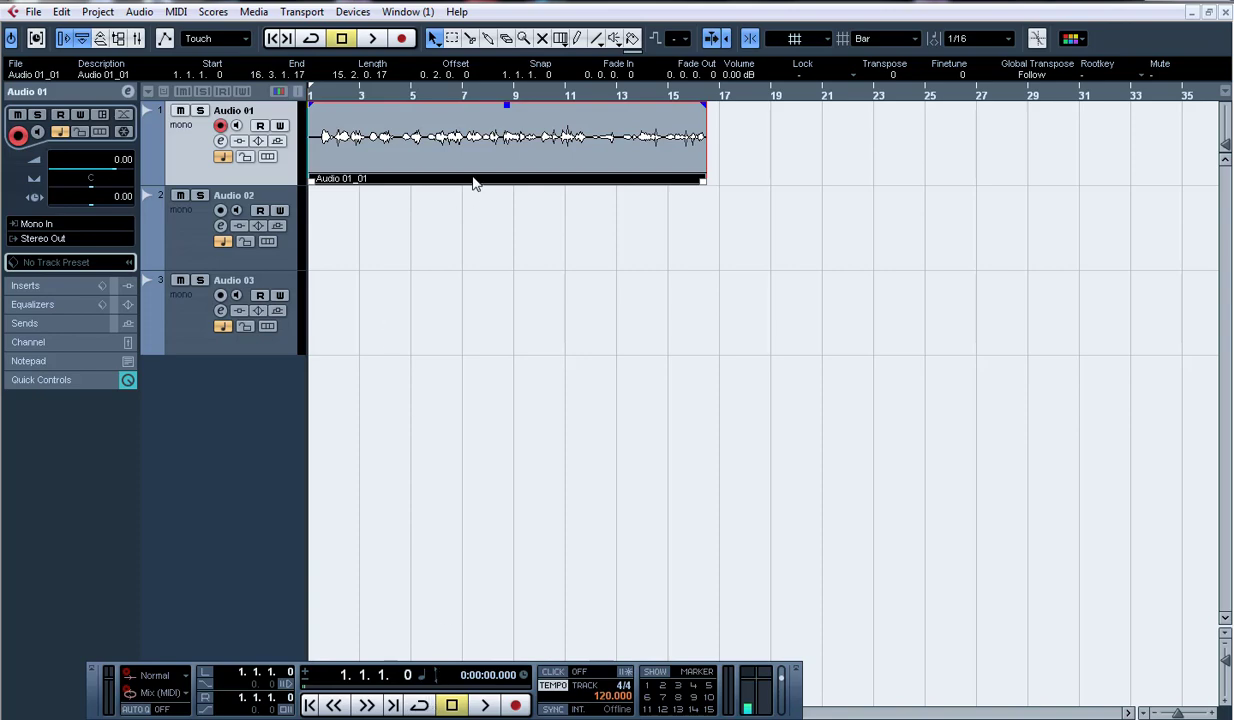
Open the Mixer to check the compressor inserts on the Mono In channel and close it
{"action": "left_click", "coordinate": [348, 12]}
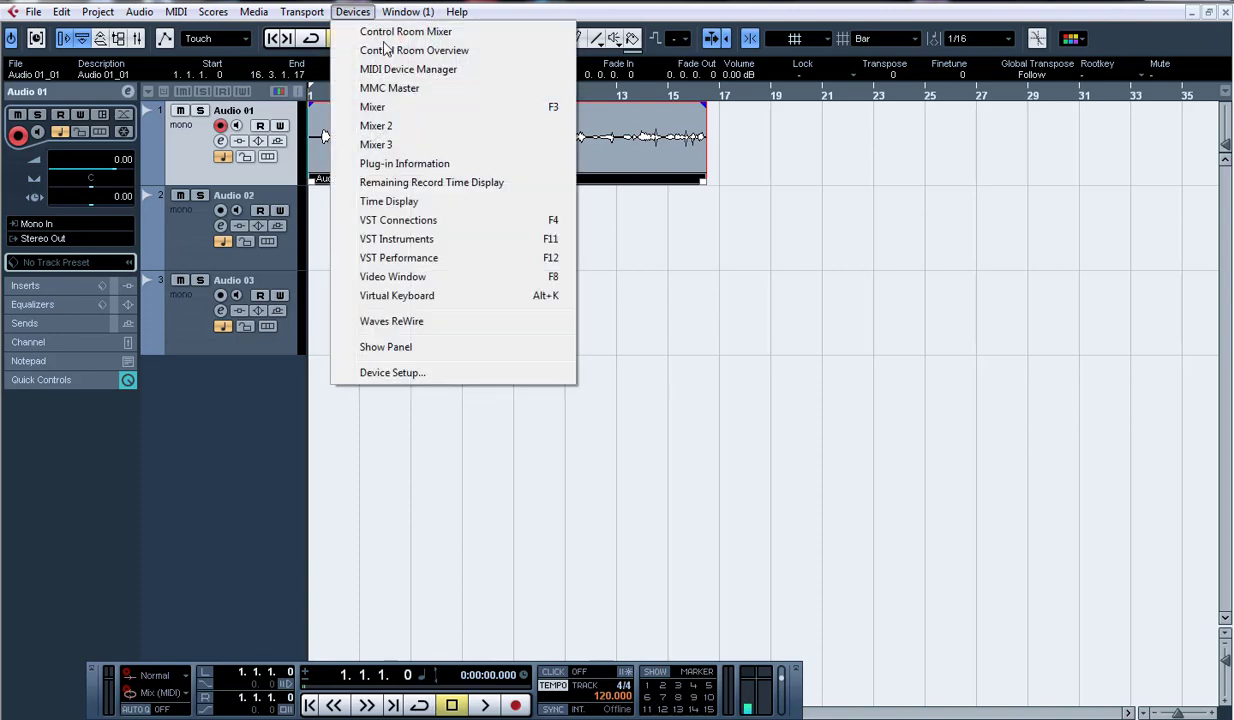
{"action": "left_click", "coordinate": [465, 113]}
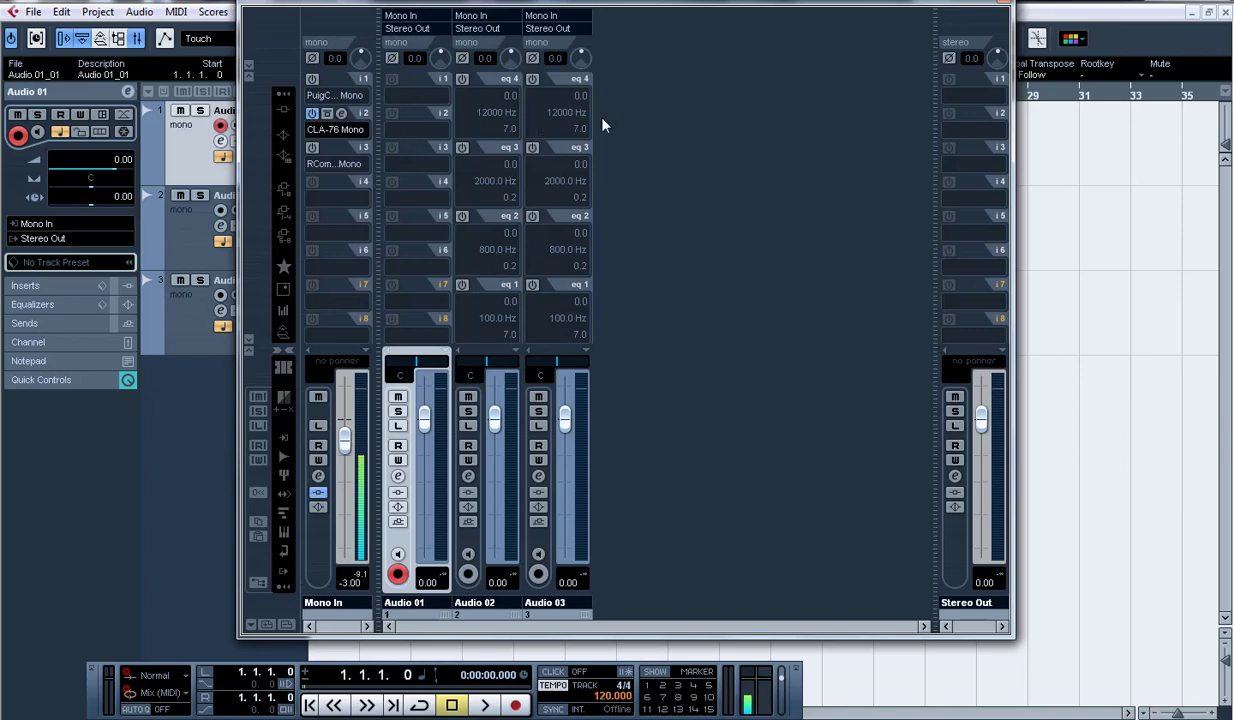
{"action": "left_click", "coordinate": [1005, 4]}
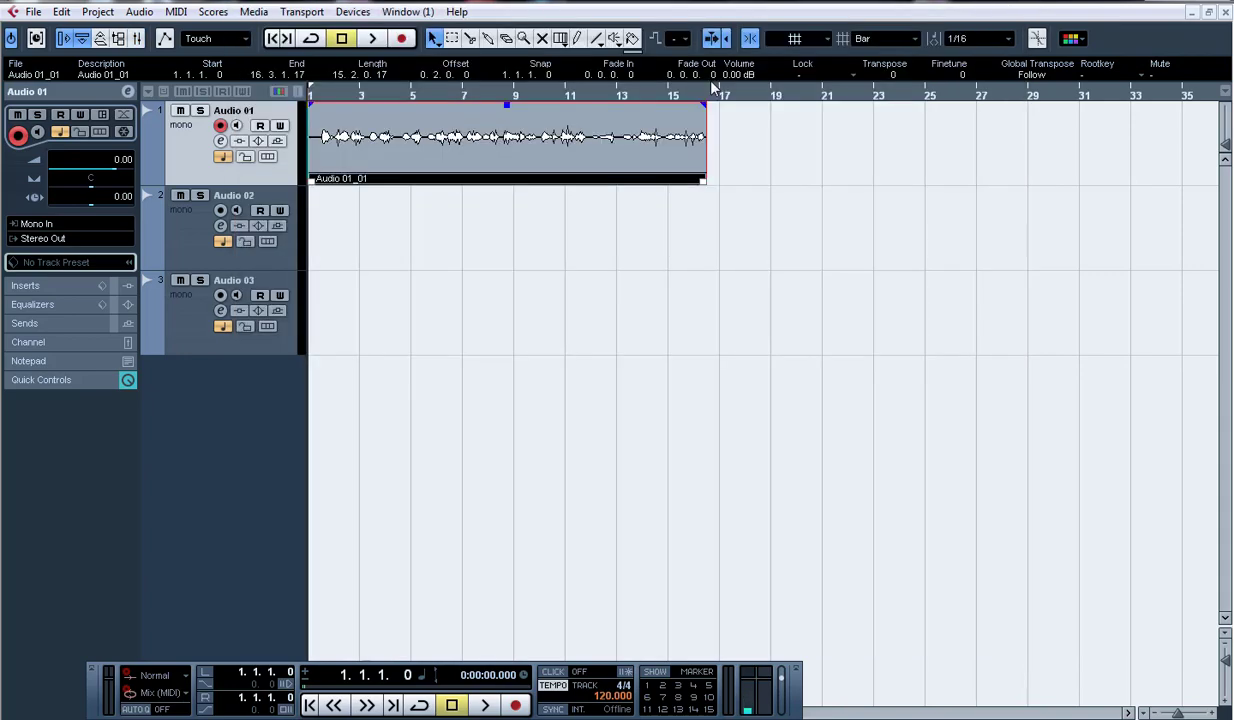
Record a short second take on the Audio 02 track from the project start, stop, and select the Audio 01 recording
{"action": "left_click", "coordinate": [194, 240]}
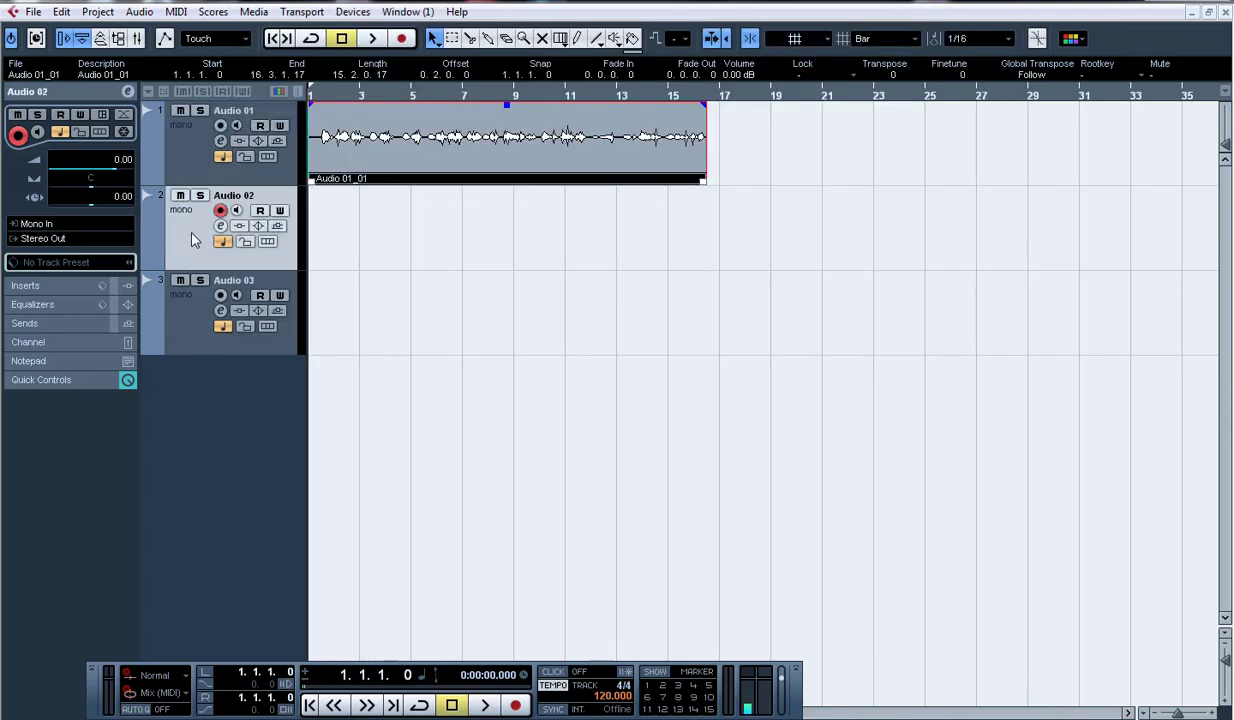
{"action": "left_click", "coordinate": [402, 45]}
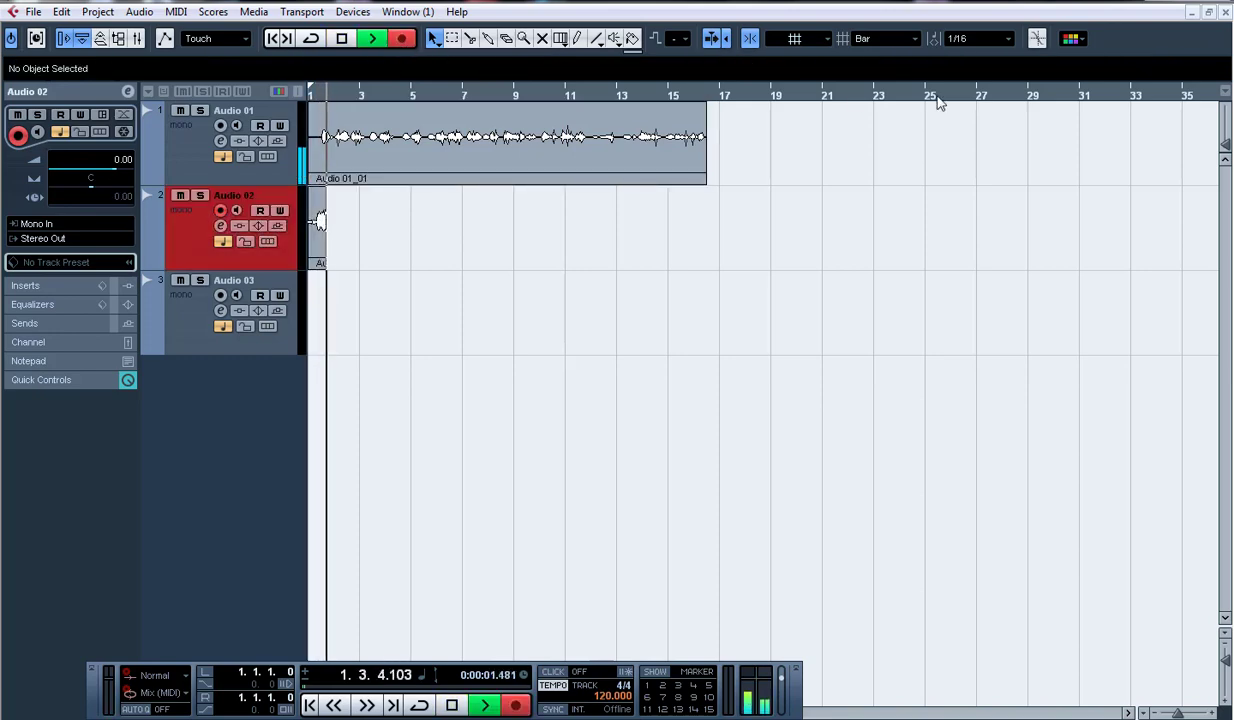
{"action": "left_click", "coordinate": [340, 40]}
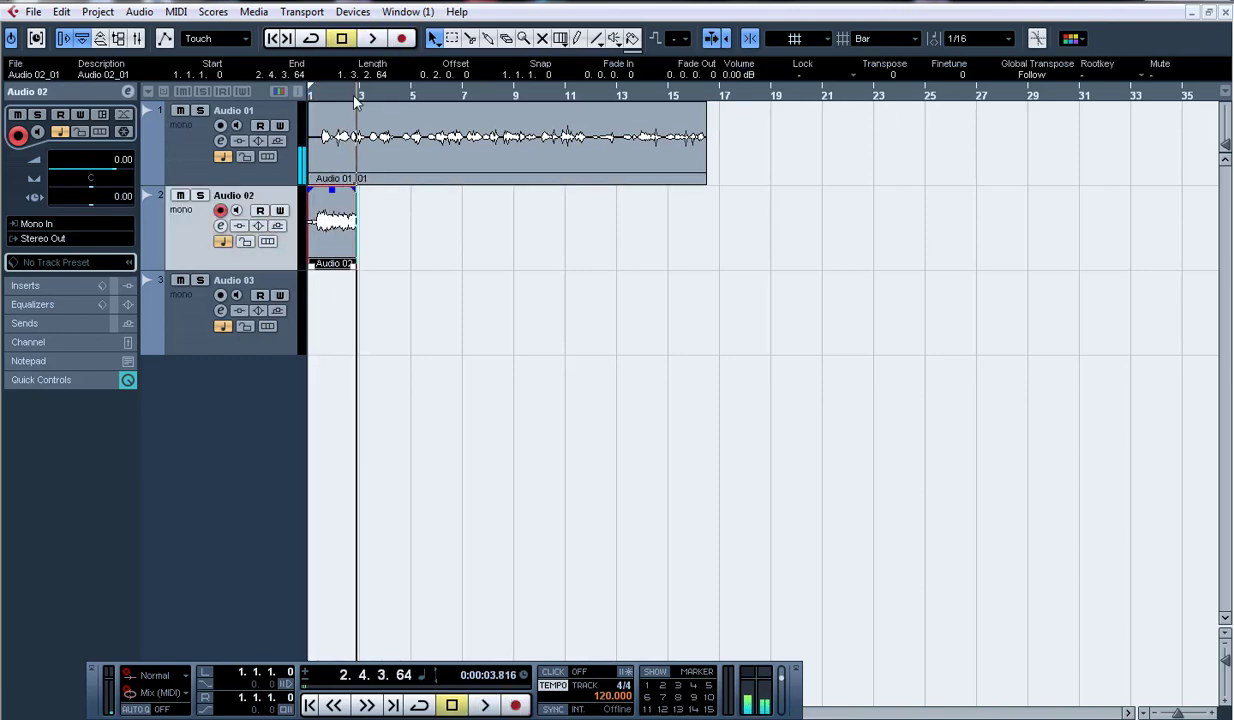
{"action": "left_click", "coordinate": [343, 148]}
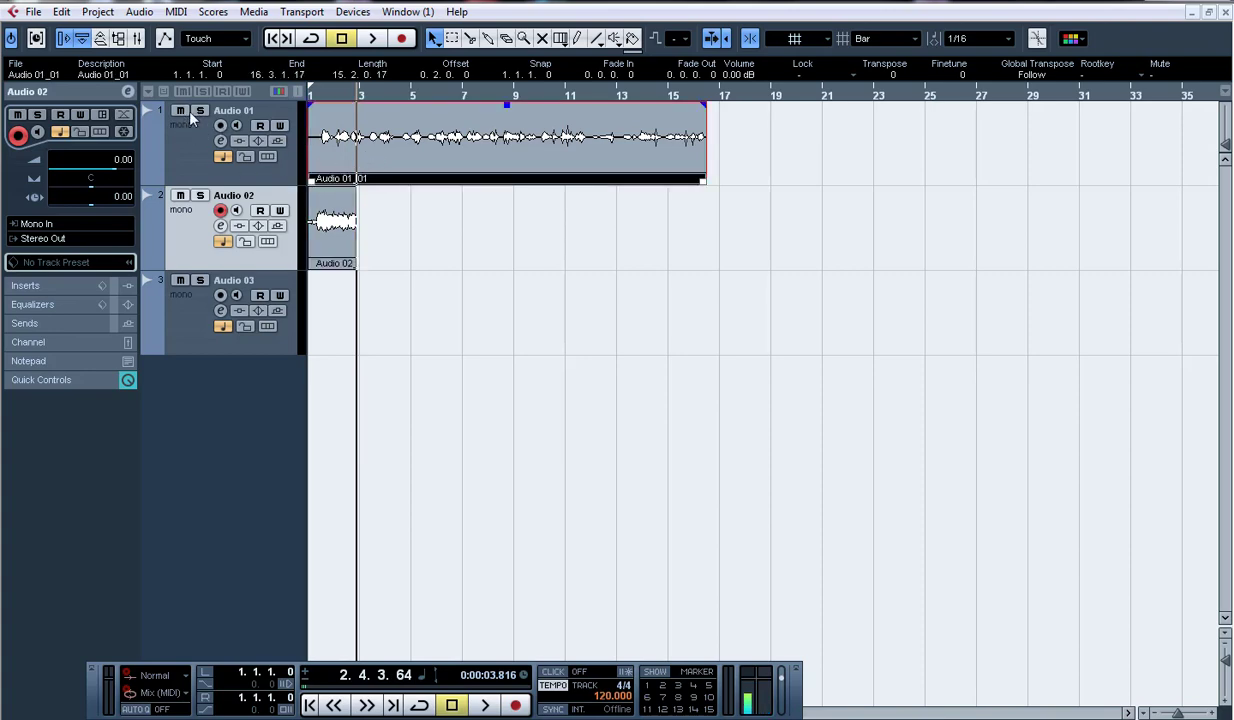
Replace the short Audio 02 take with a new recording of about 14 bars from the project start and mute the track
{"action": "left_click", "coordinate": [322, 226]}
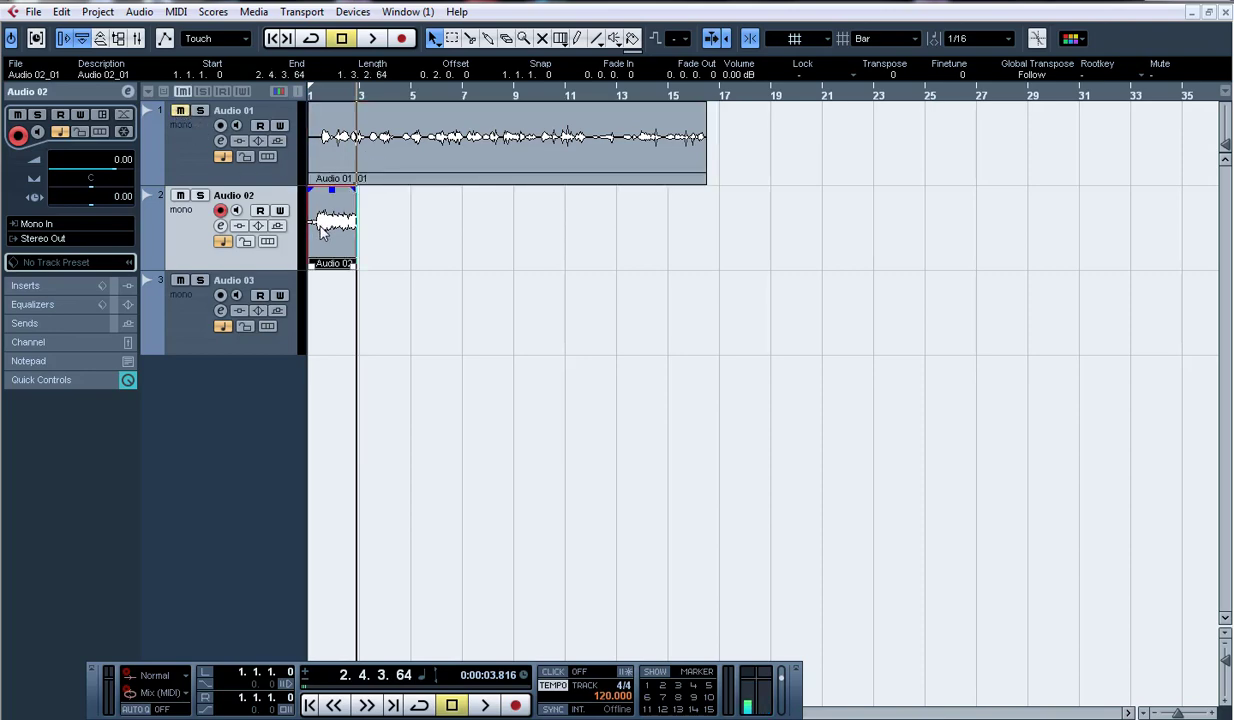
{"action": "key", "text": "Delete"}
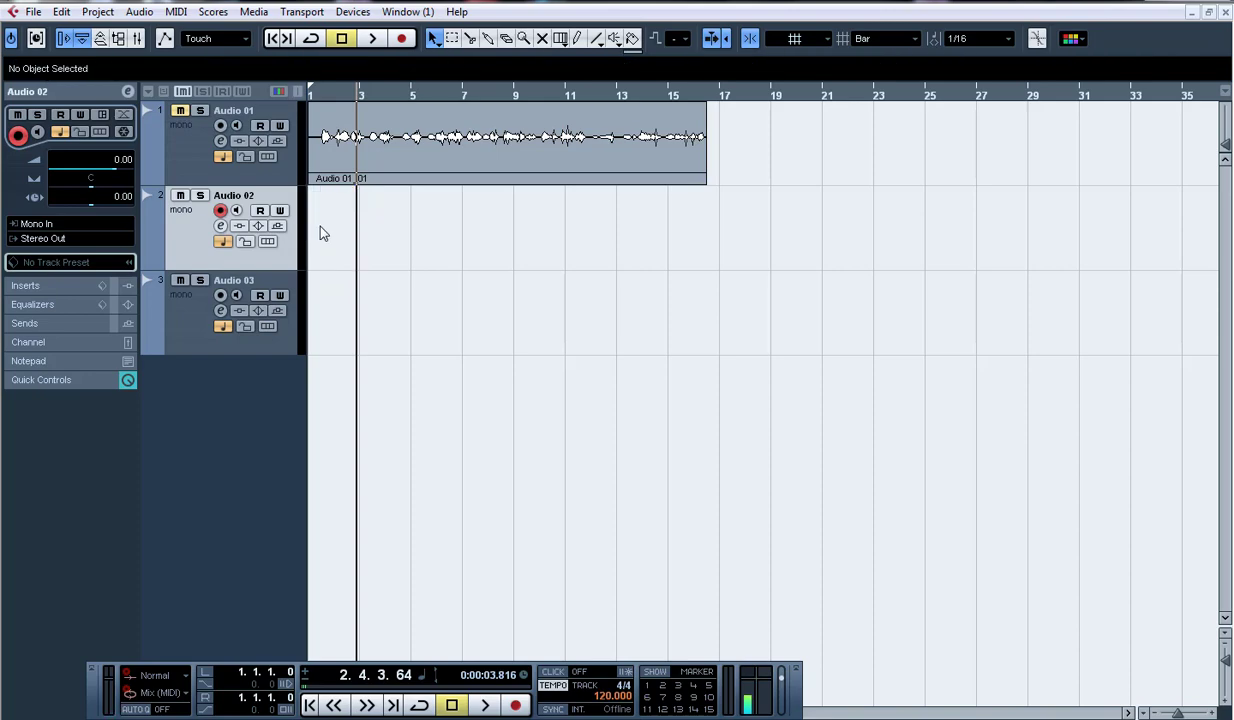
{"action": "left_click", "coordinate": [272, 38]}
{"action": "left_click", "coordinate": [401, 38]}
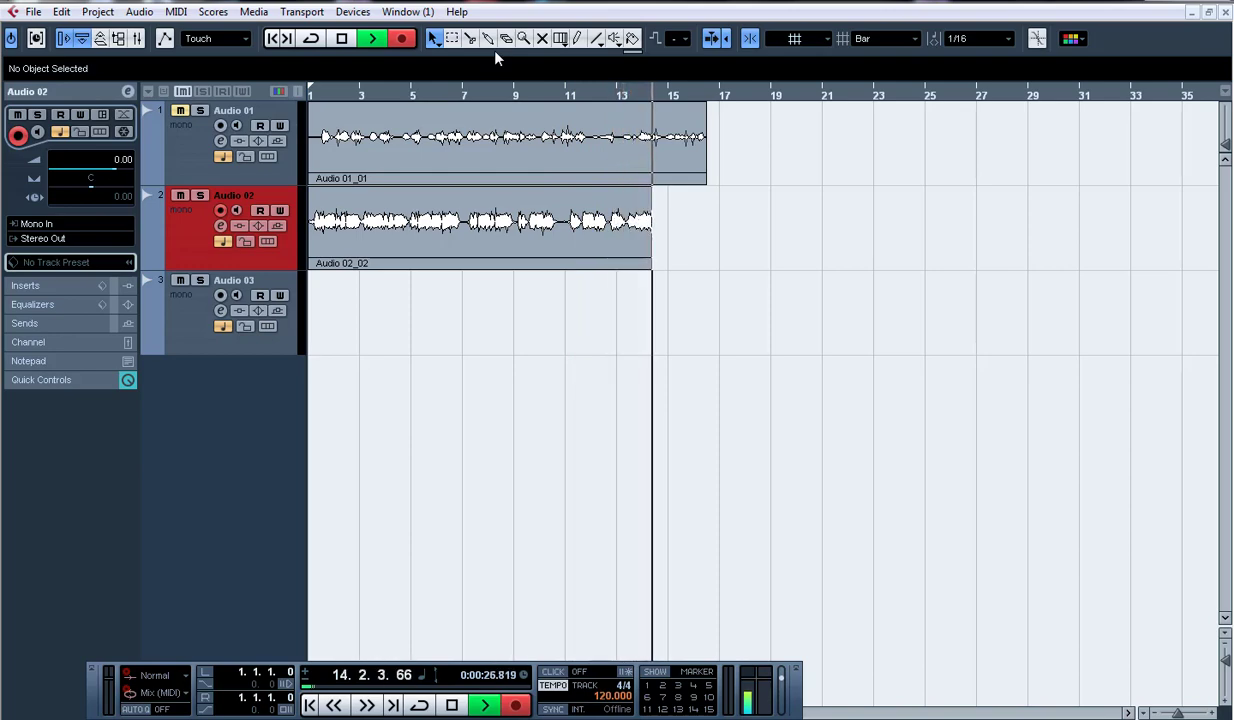
{"action": "left_click", "coordinate": [338, 40]}
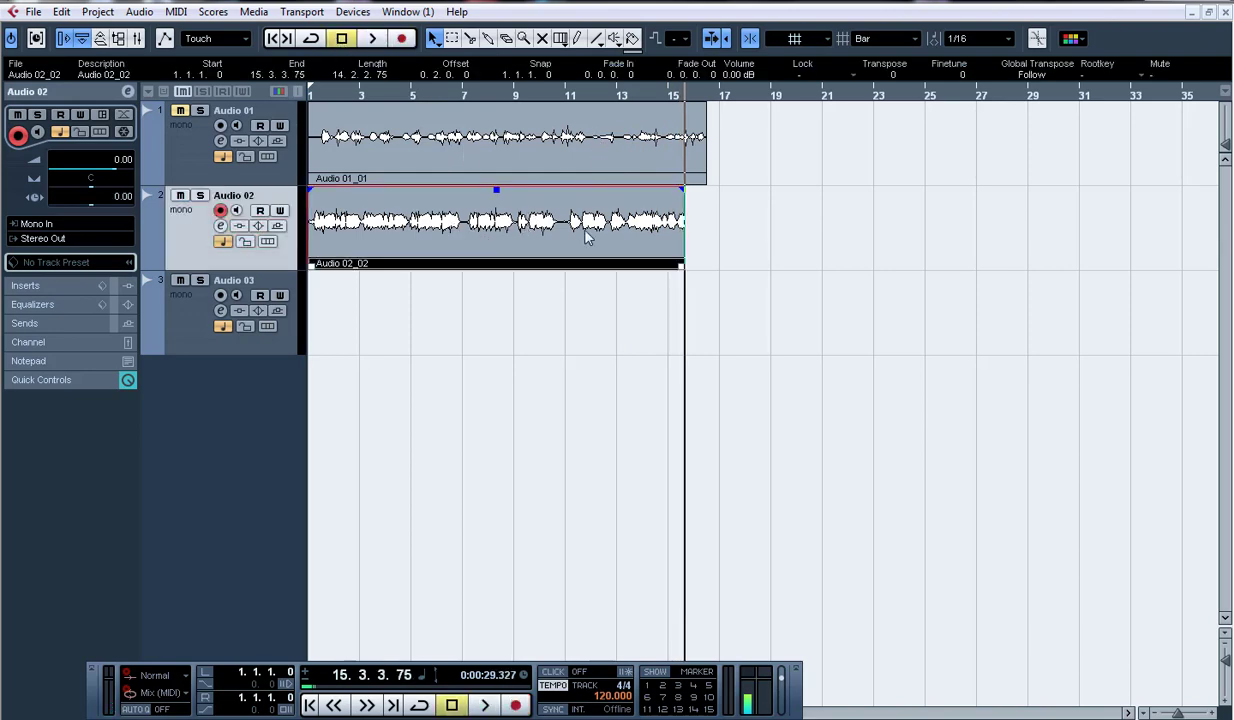
{"action": "left_click", "coordinate": [181, 196]}
Select the Audio 03 track for recording and check the compressor inserts on the Mono In channel in the Mixer
{"action": "left_click", "coordinate": [193, 313]}
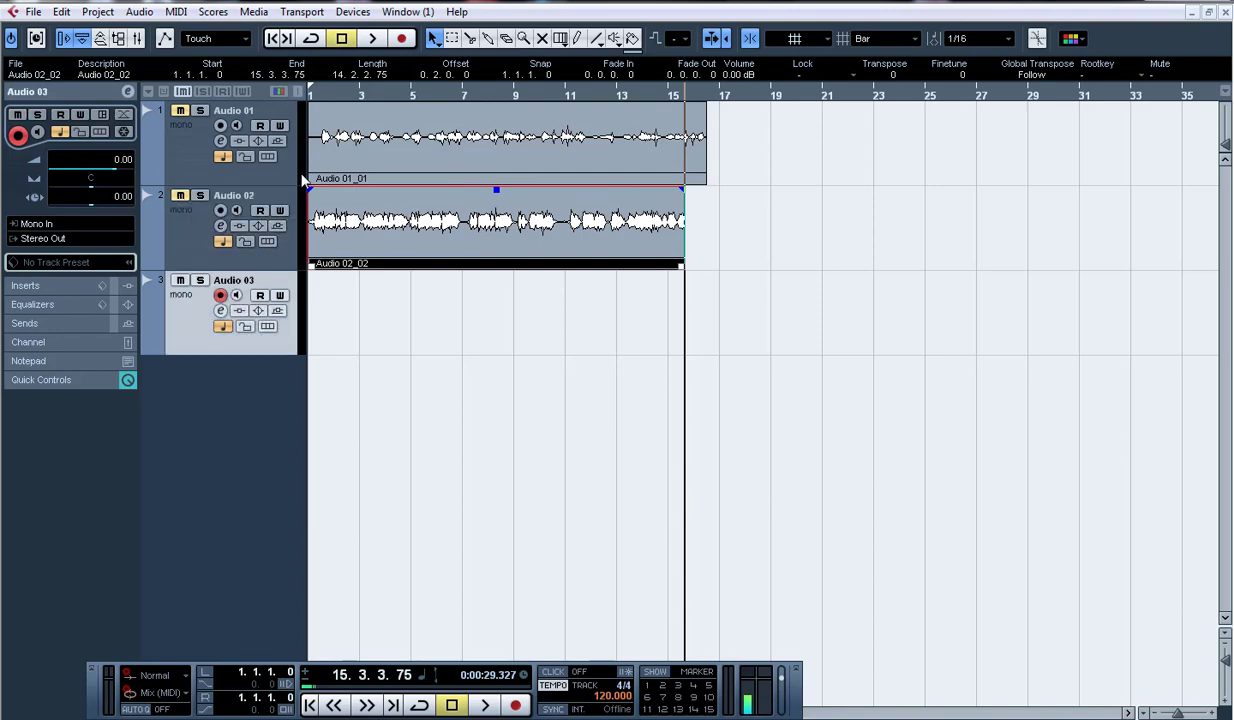
{"action": "left_click", "coordinate": [354, 11]}
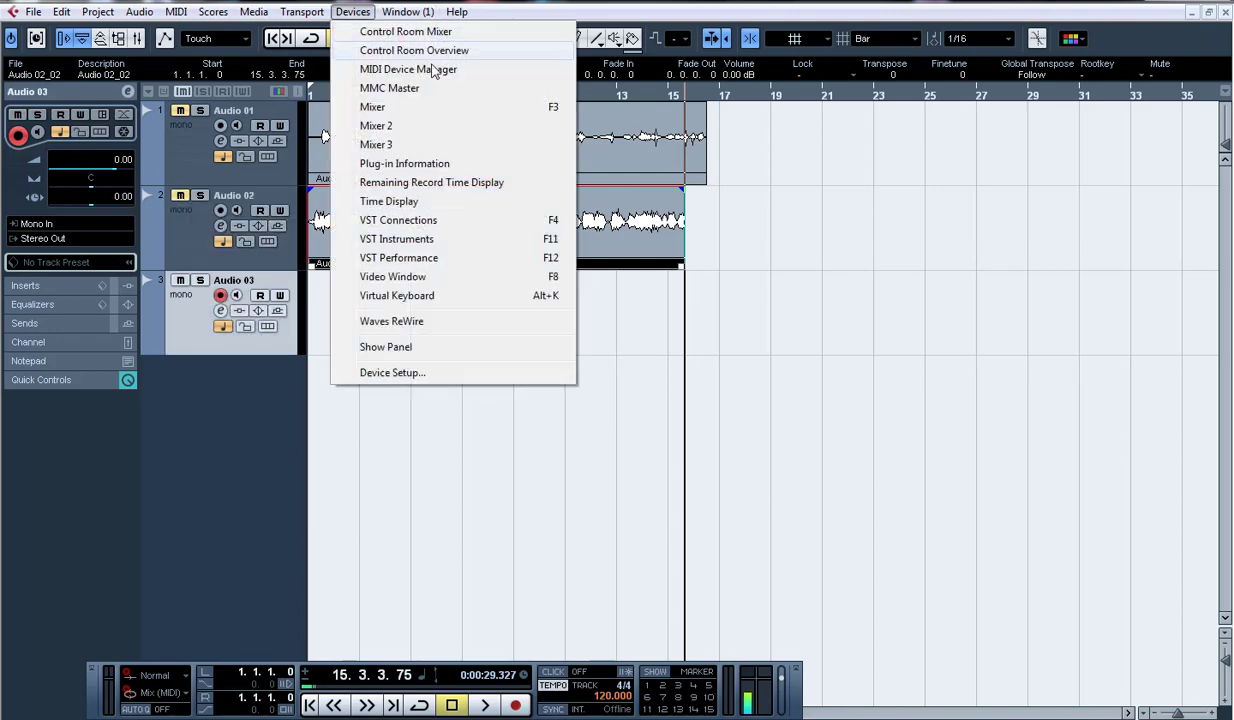
{"action": "left_click", "coordinate": [474, 113]}
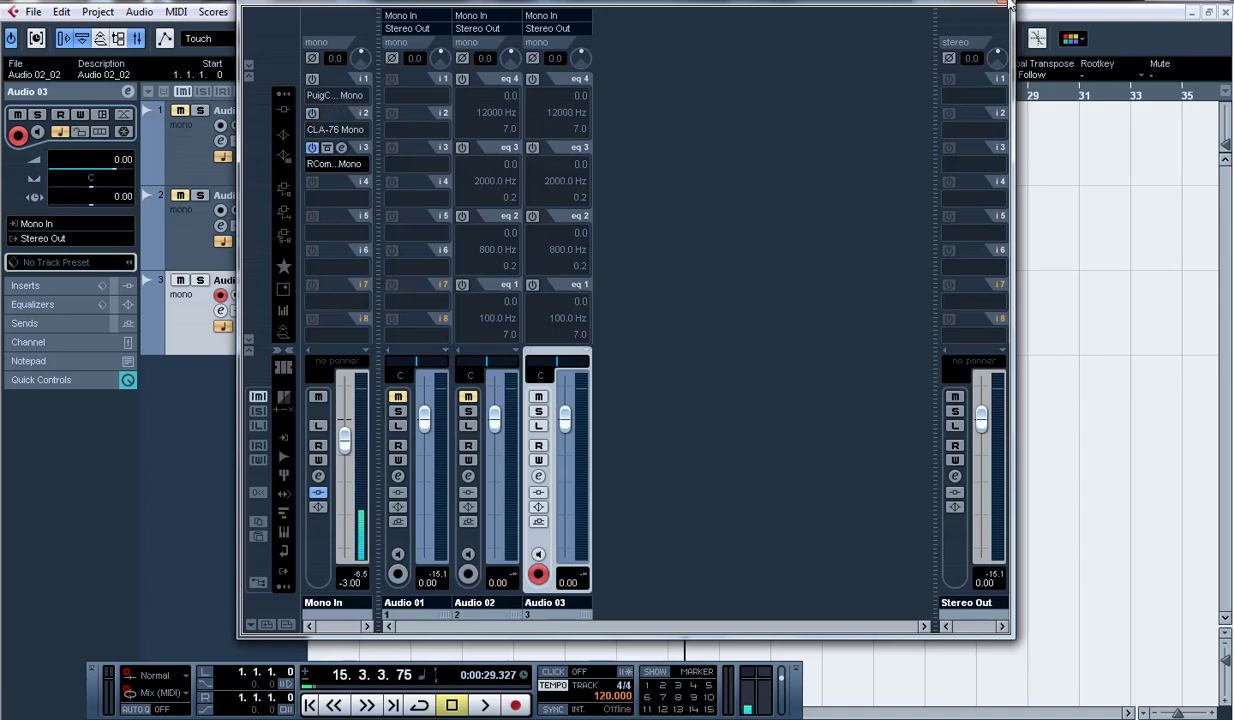
{"action": "left_click", "coordinate": [971, 1]}
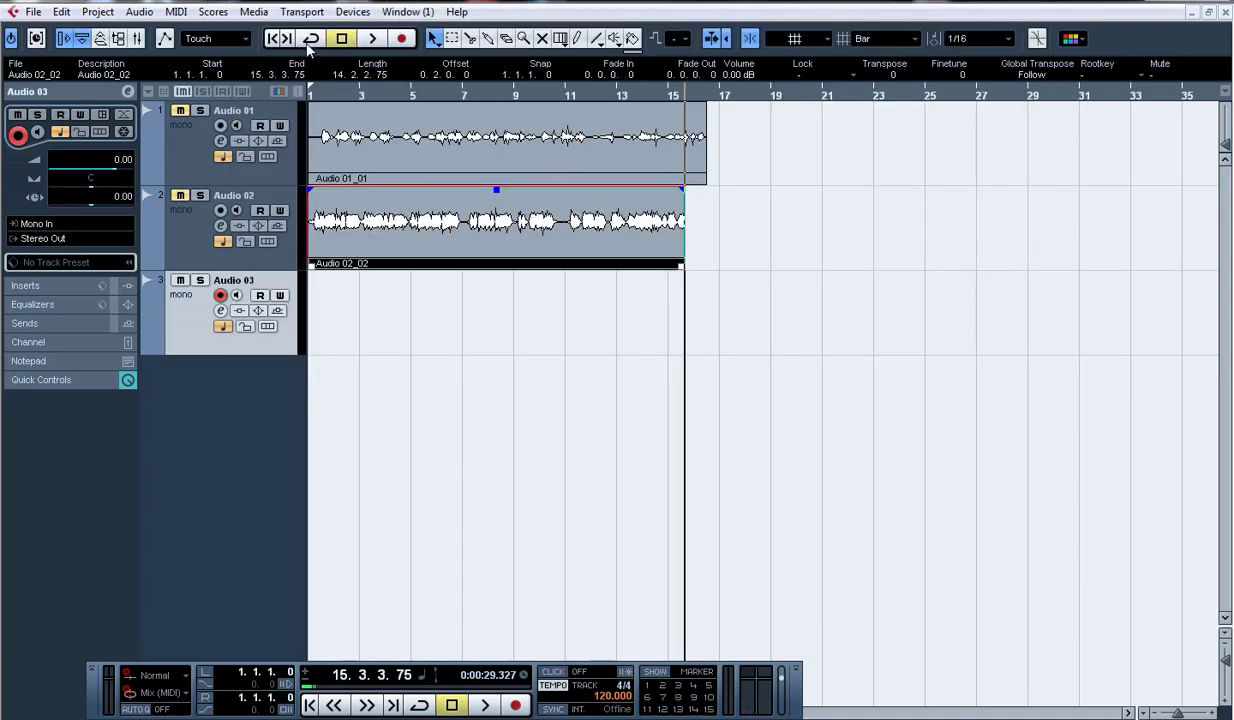
Record a third vocal take of about 15 bars on the Audio 03 track from the project start and stop
{"action": "left_click", "coordinate": [270, 40]}
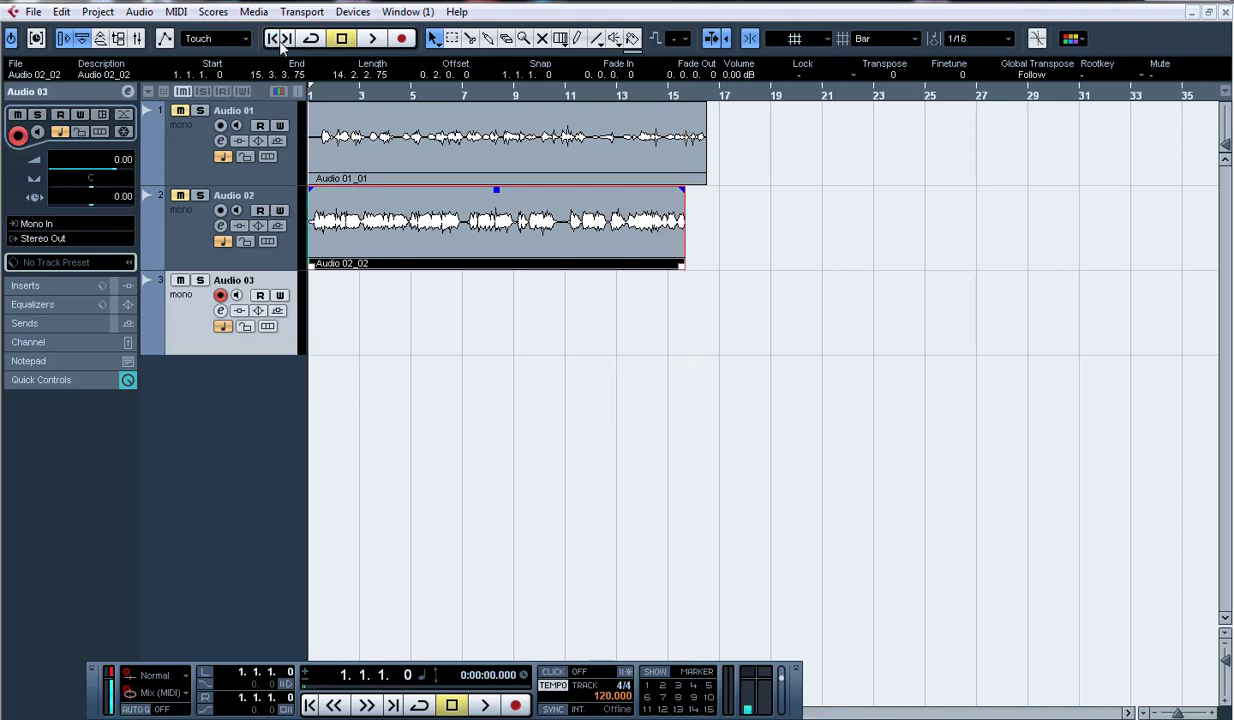
{"action": "left_click", "coordinate": [401, 38]}
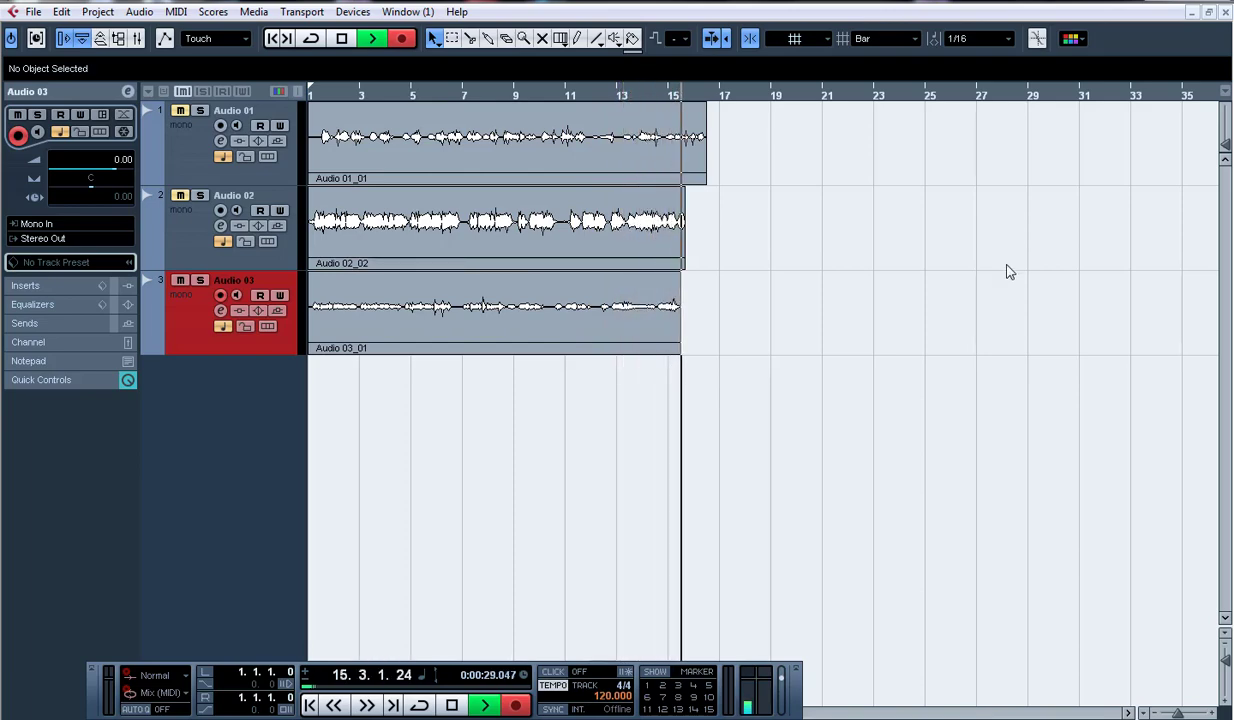
{"action": "left_click", "coordinate": [341, 38]}
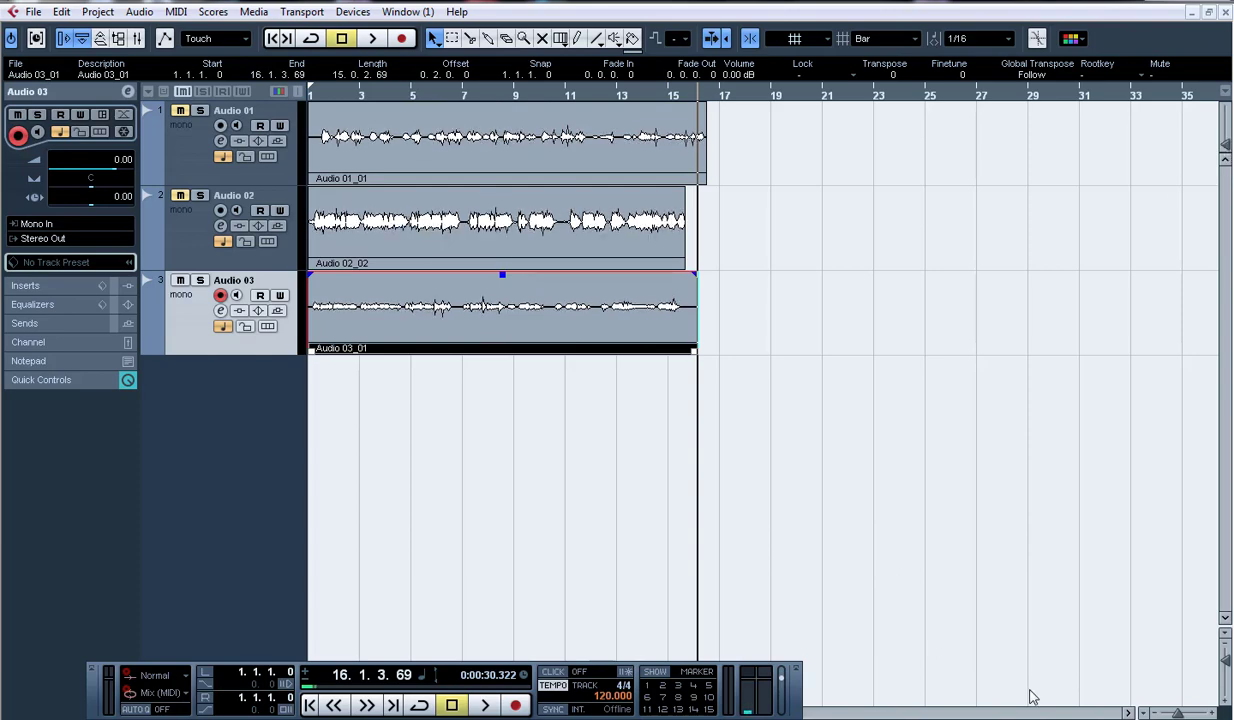
Move the Transport panel clear of the horizontal scrollbar and unmute the Audio 01 and Audio 02 tracks
{"action": "left_click_drag", "start_coordinate": [1178, 713], "coordinate": [1191, 714]}
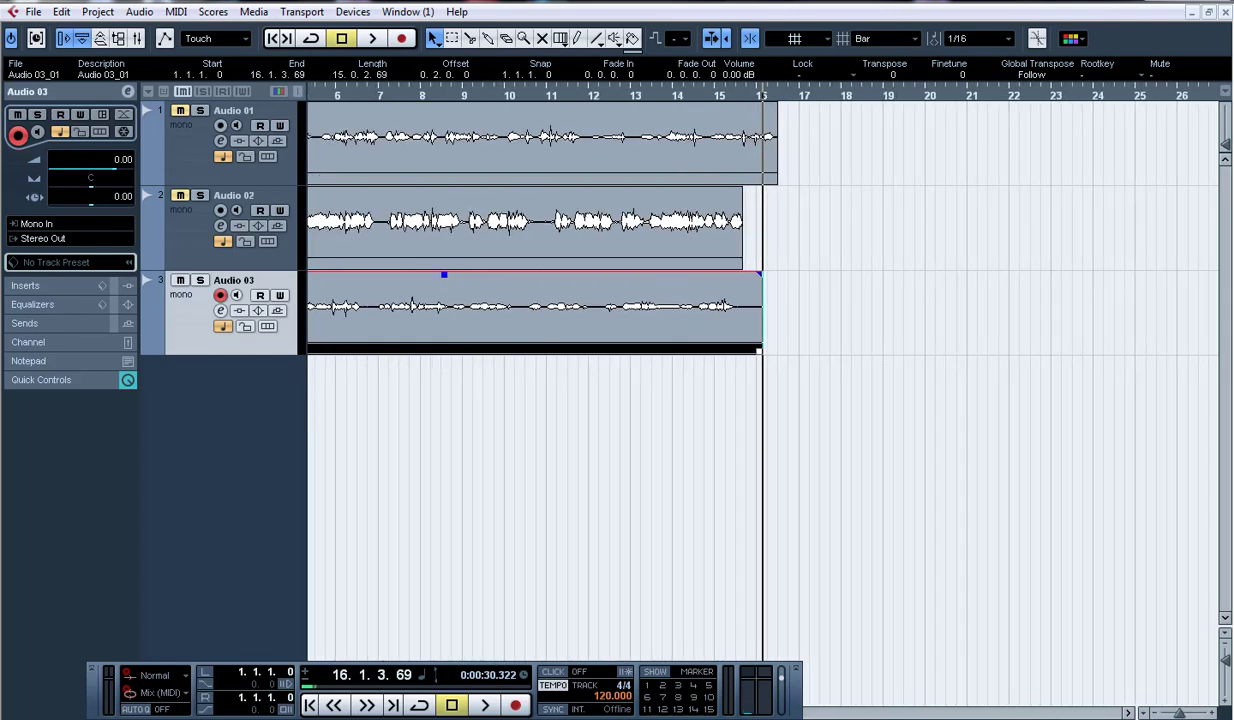
{"action": "left_click_drag", "start_coordinate": [815, 685], "coordinate": [951, 560]}
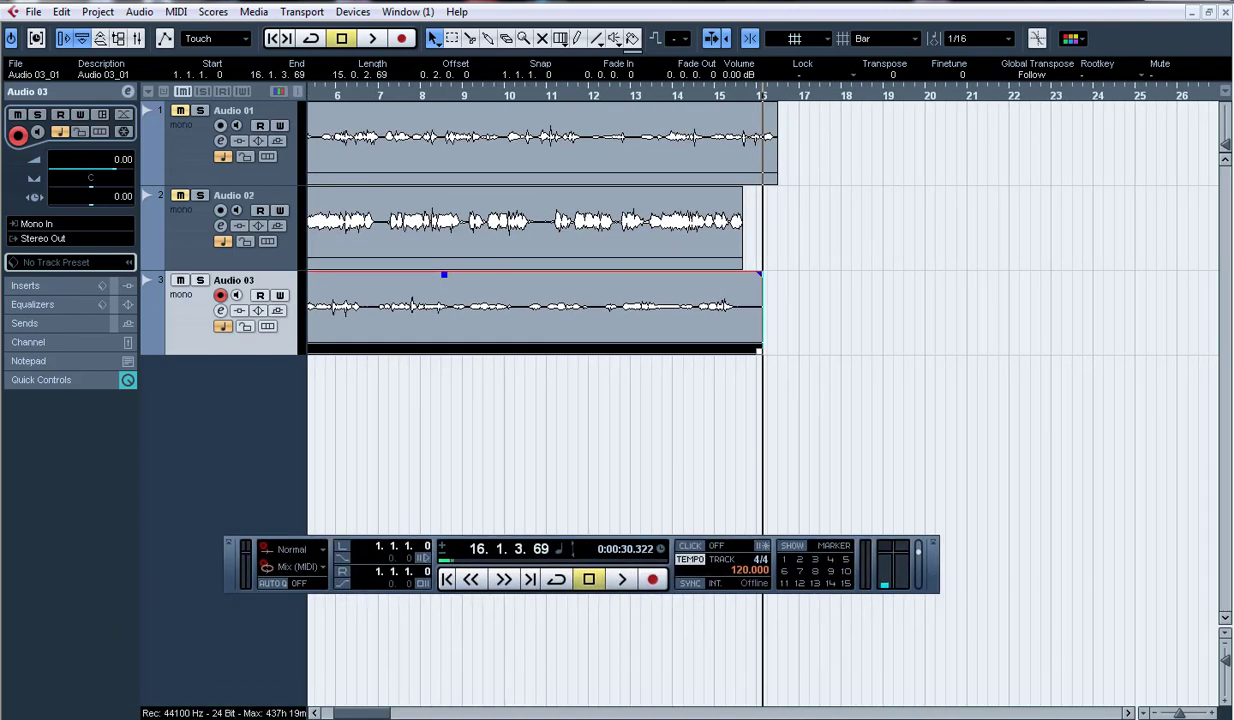
{"action": "scroll", "coordinate": [502, 487], "scroll_direction": "left", "scroll_amount": 5}
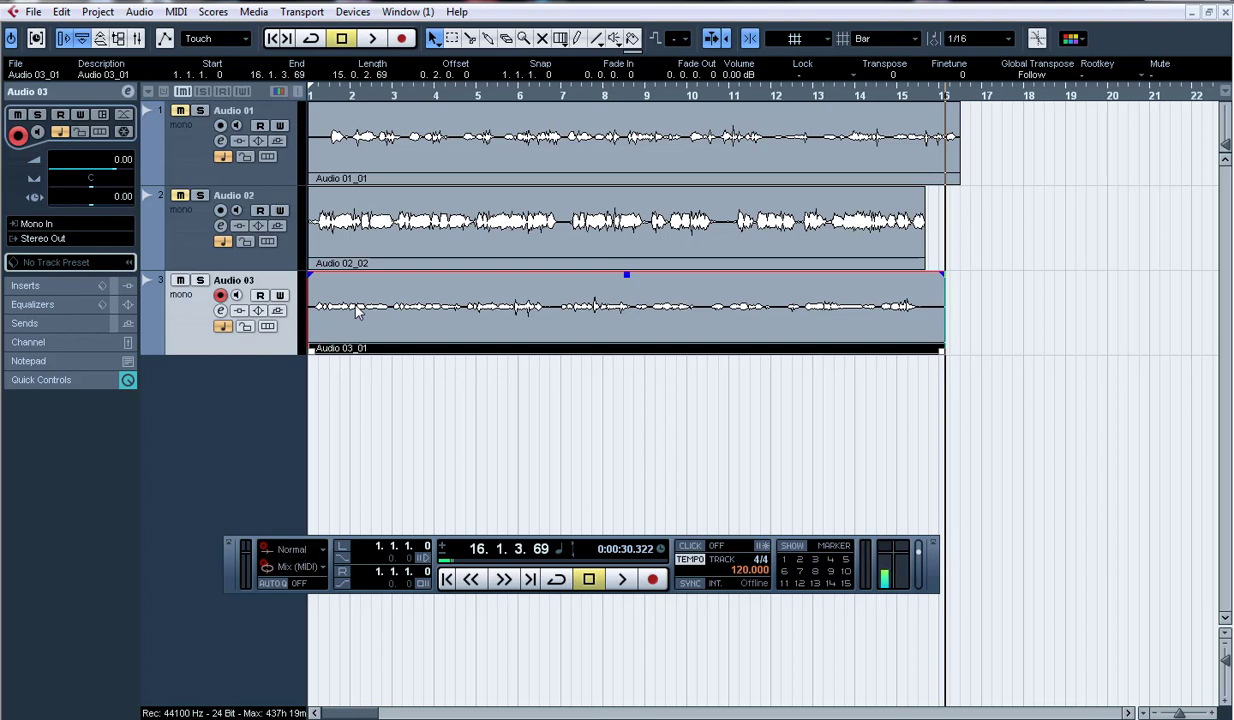
{"action": "left_click", "coordinate": [179, 195]}
{"action": "left_click", "coordinate": [179, 110]}
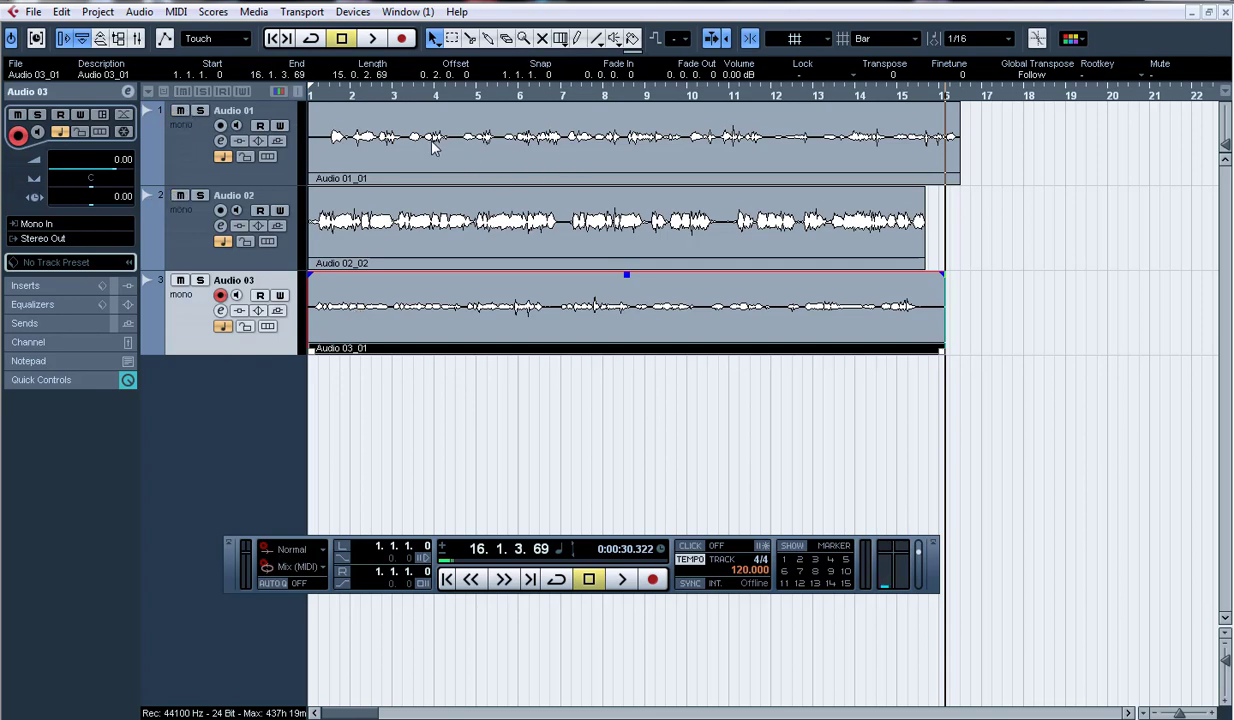